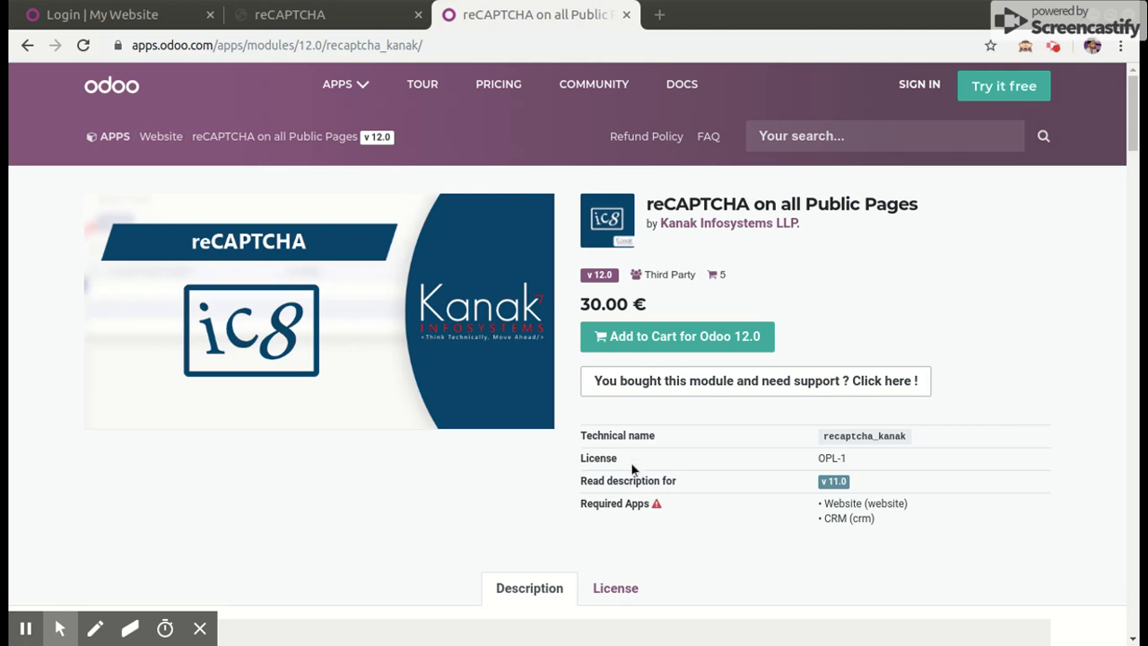
# Log in to the website_recaptcha database with the administrator password and decline Chrome's password prompt
pyautogui.scroll(-5, 630, 468)
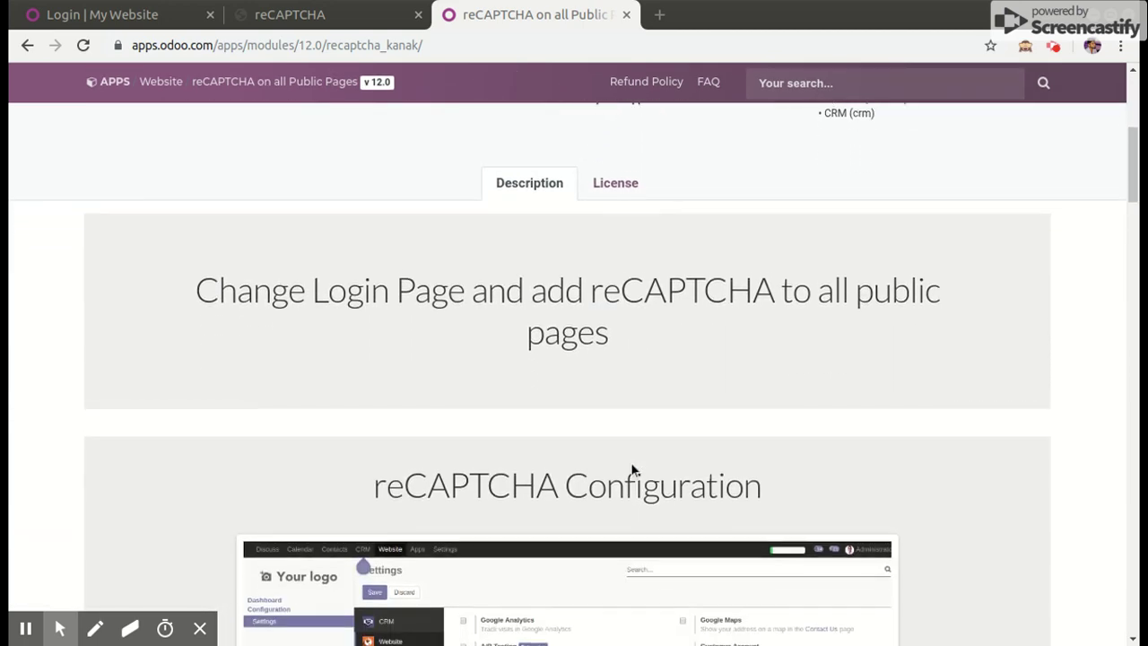
pyautogui.scroll(-4, 632, 469)
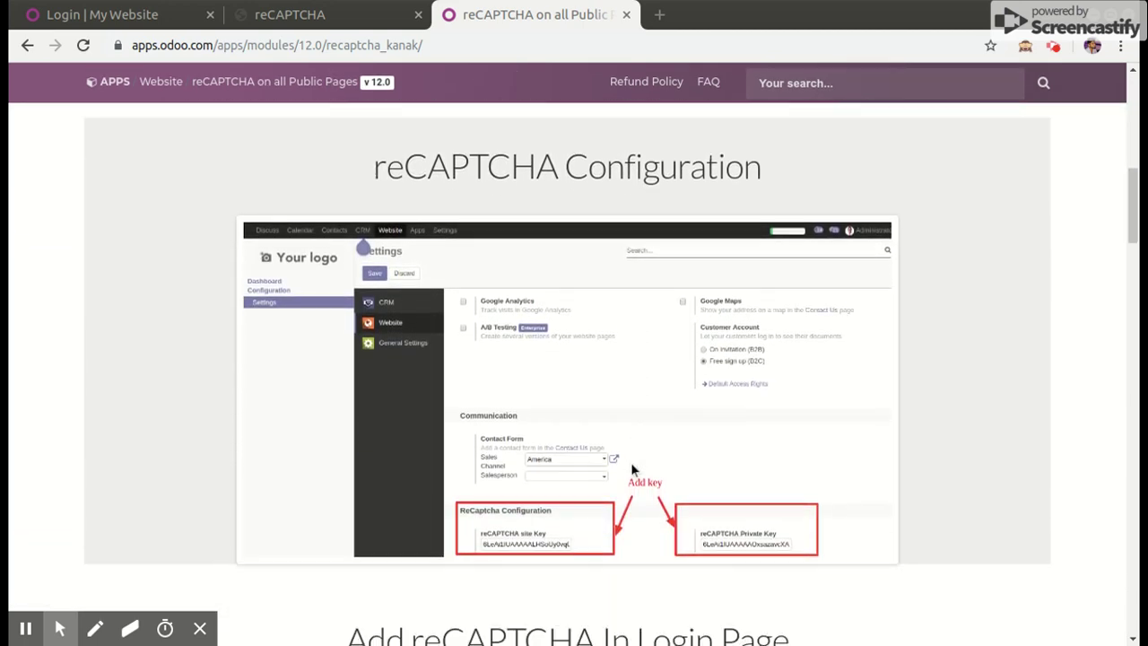
pyautogui.scroll(-7, 631, 467)
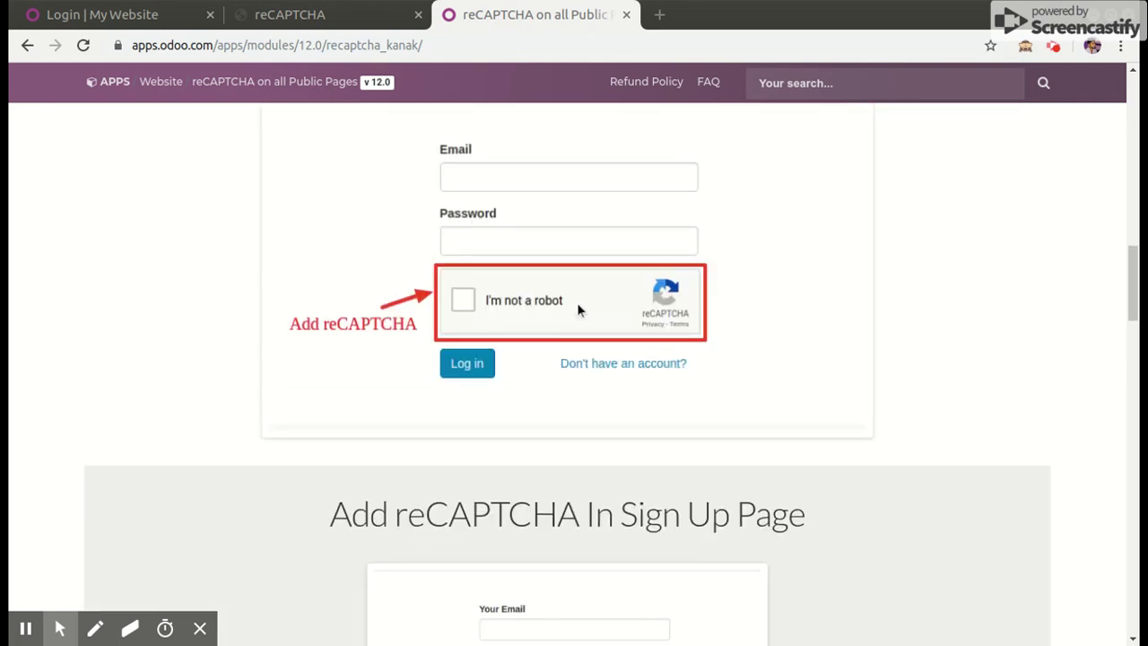
pyautogui.scroll(-4, 593, 251)
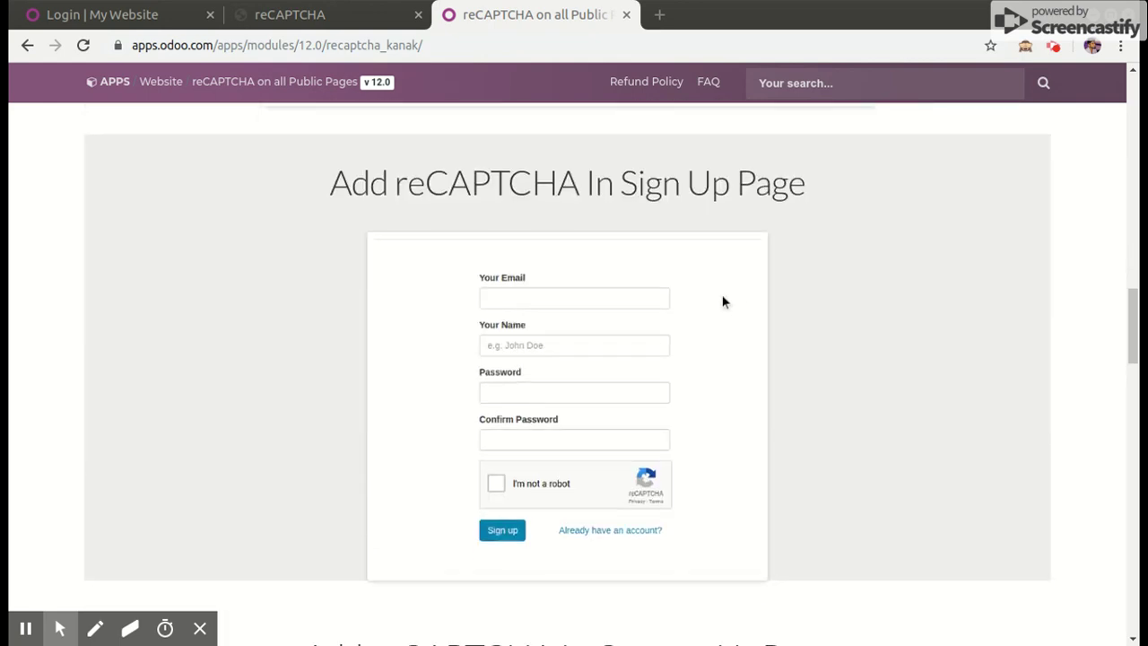
pyautogui.scroll(-6, 539, 356)
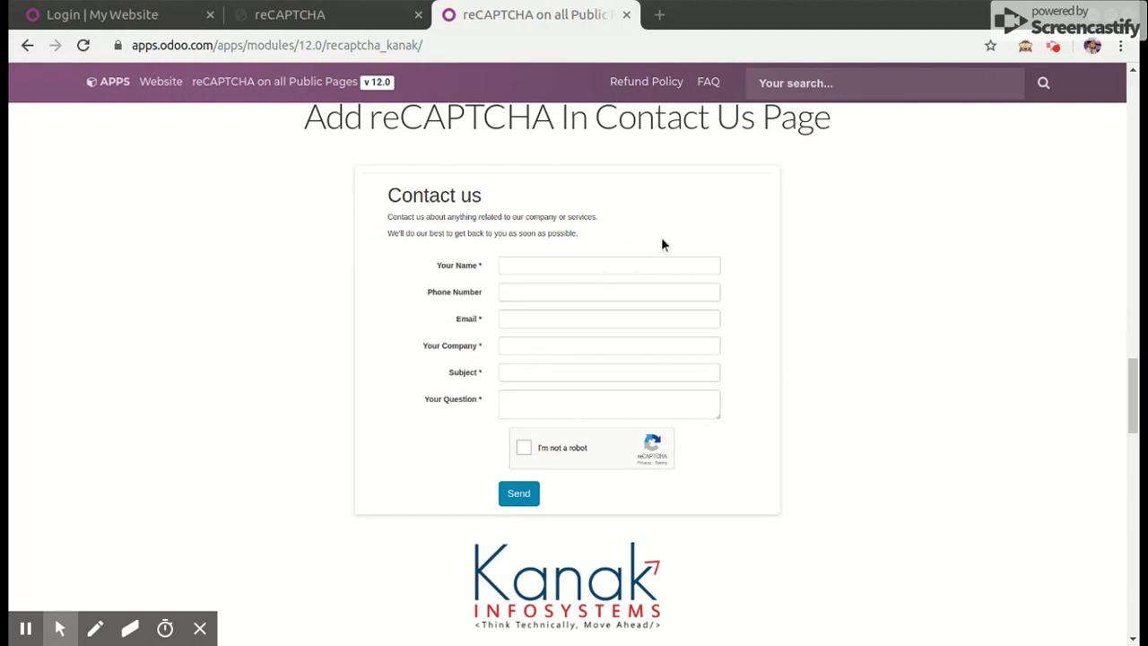
pyautogui.click(118, 17)
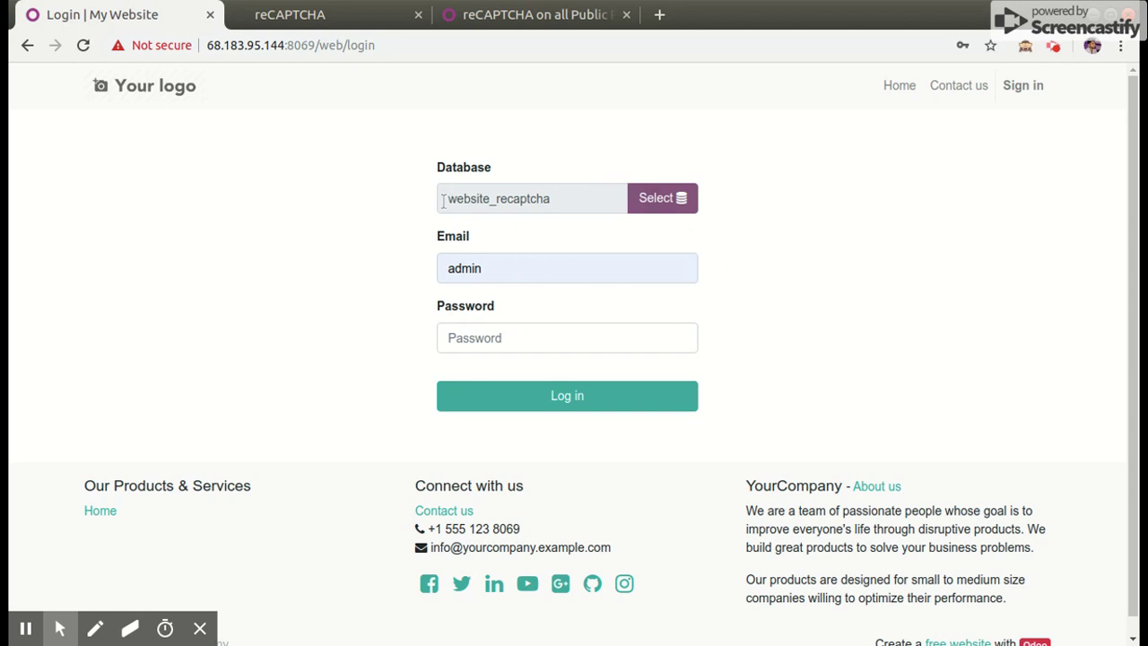
pyautogui.click(481, 333)
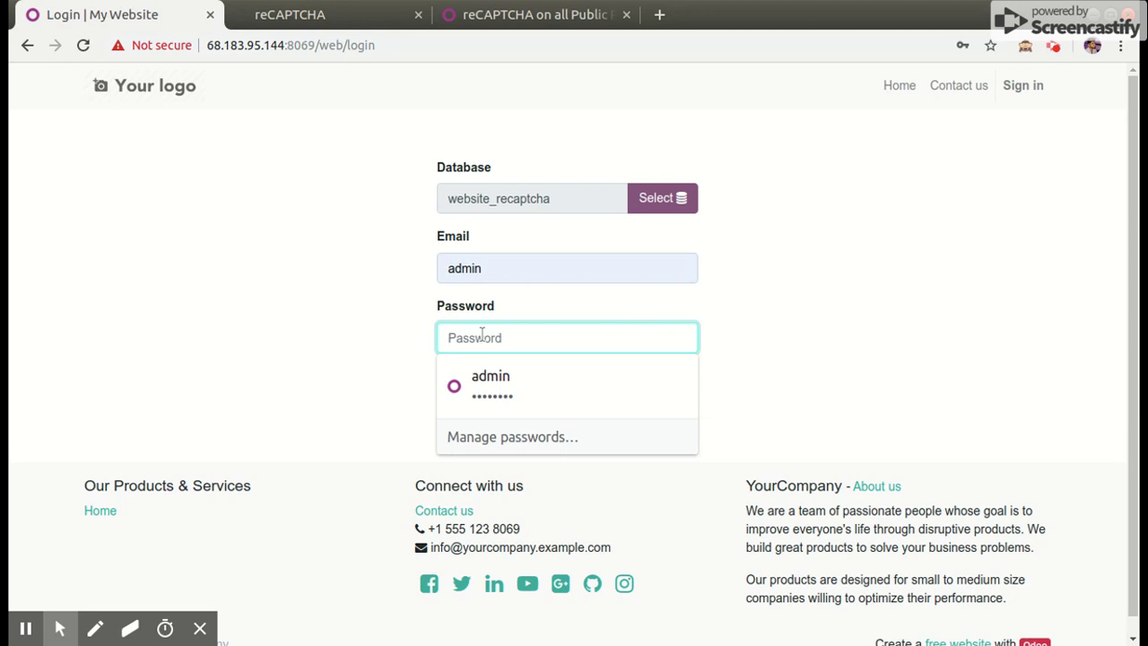
pyautogui.write('adm')
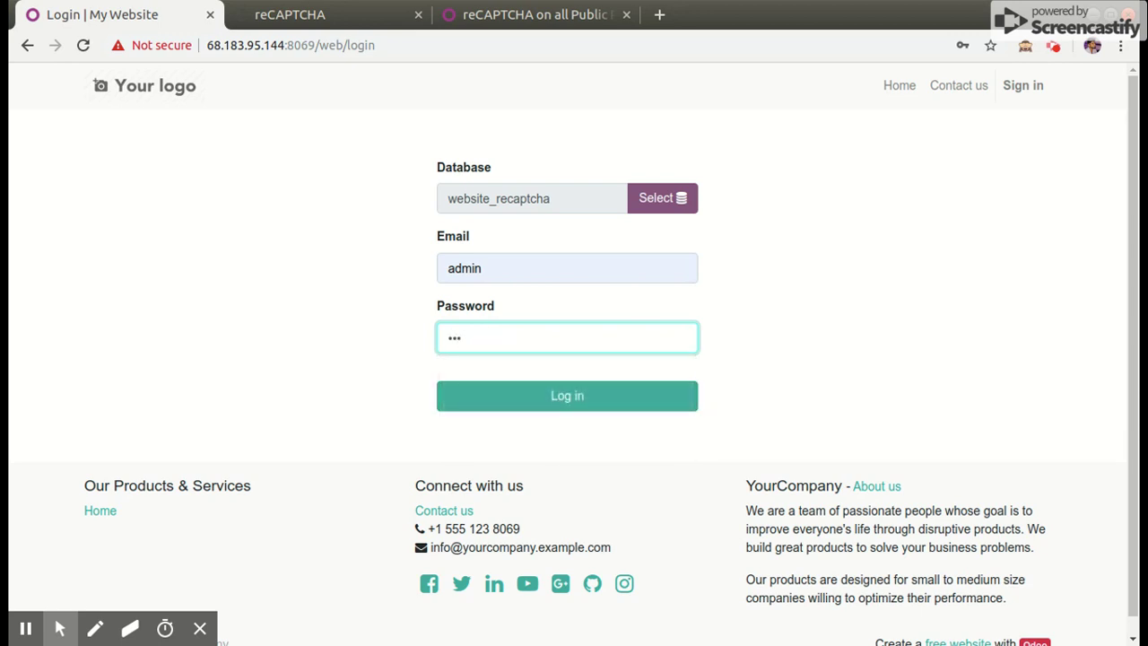
pyautogui.write('in123')
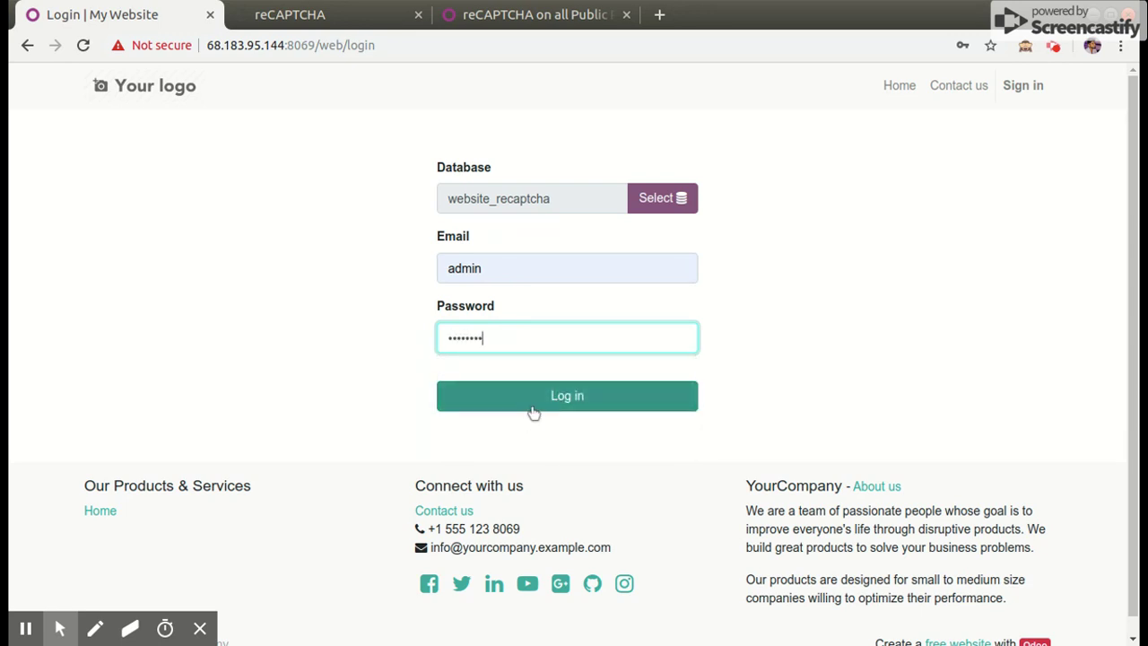
pyautogui.click(534, 407)
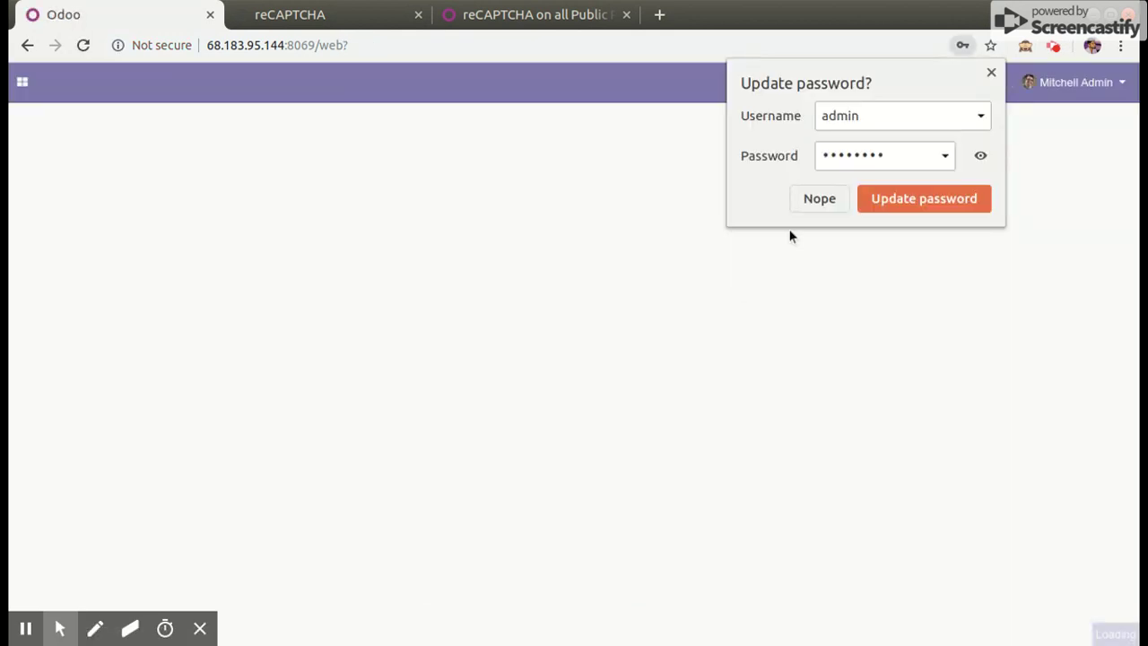
pyautogui.click(820, 198)
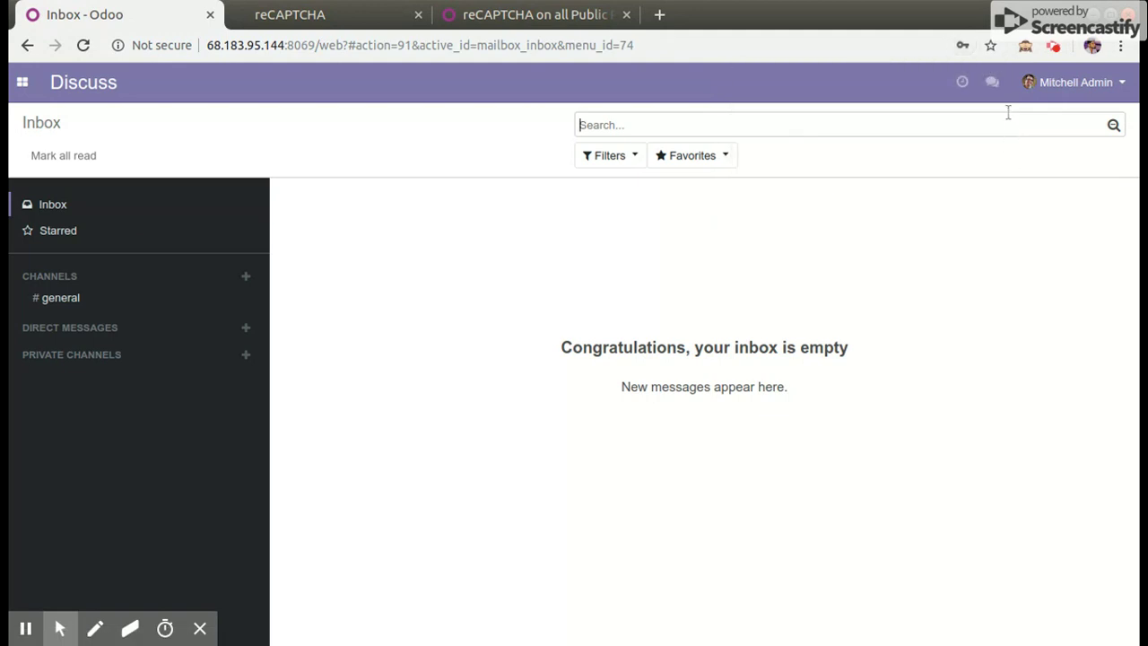
# Enable Odoo developer mode with the debug extension and go to the Apps module list
pyautogui.click(1028, 47)
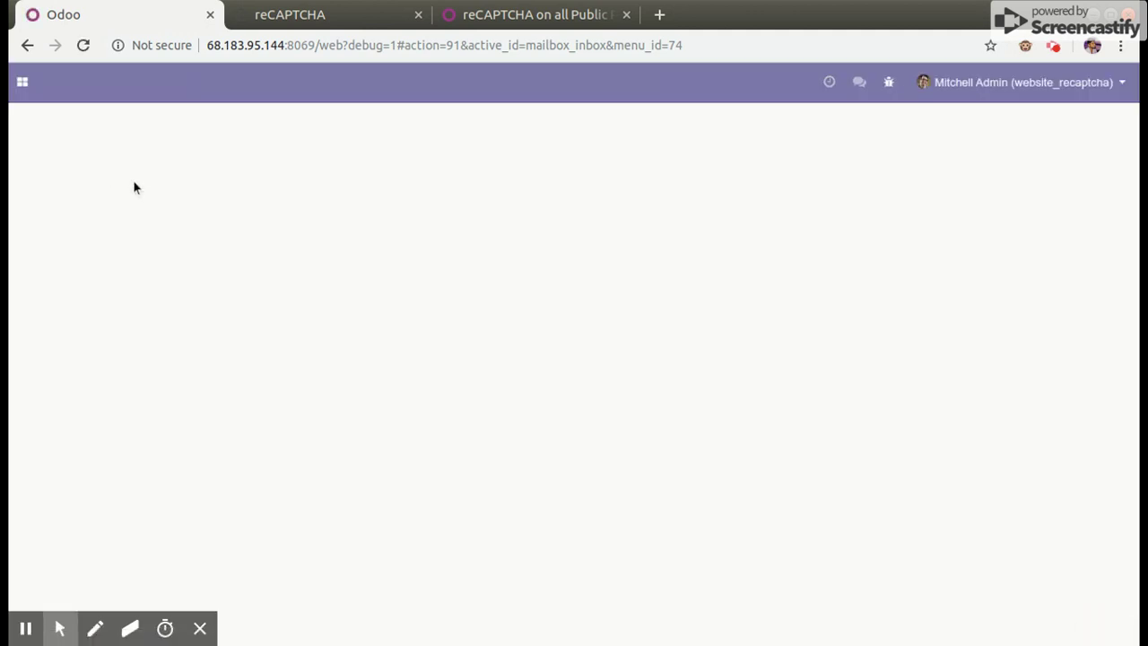
pyautogui.click(22, 82)
pyautogui.click(39, 164)
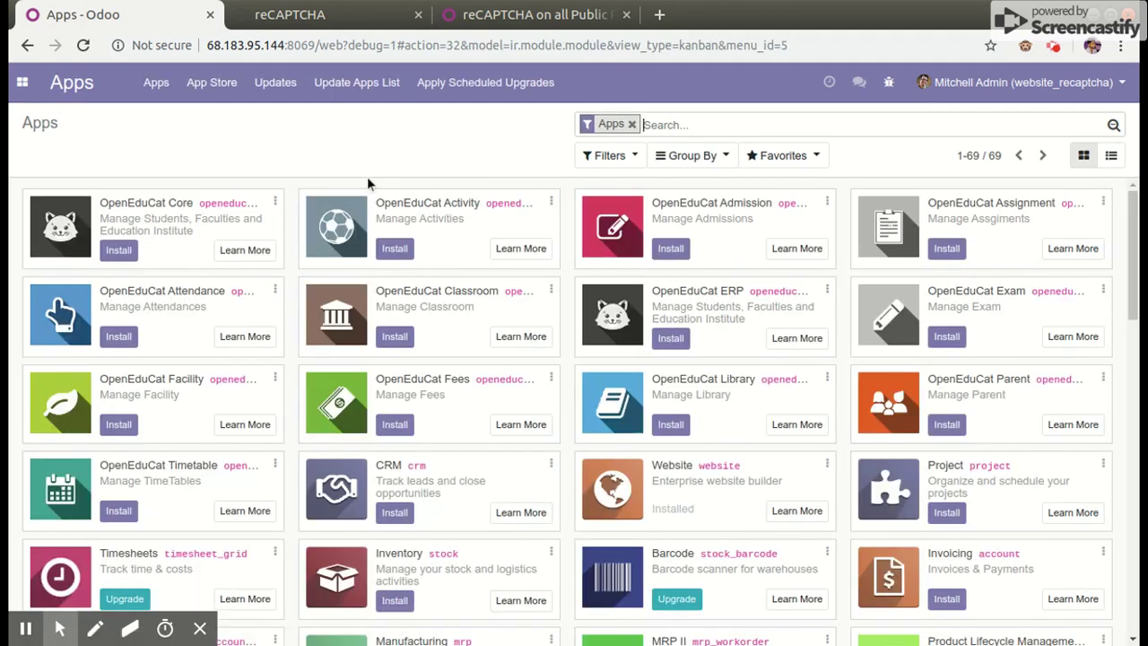
# Run Update Apps List to refresh the available modules
pyautogui.click(381, 88)
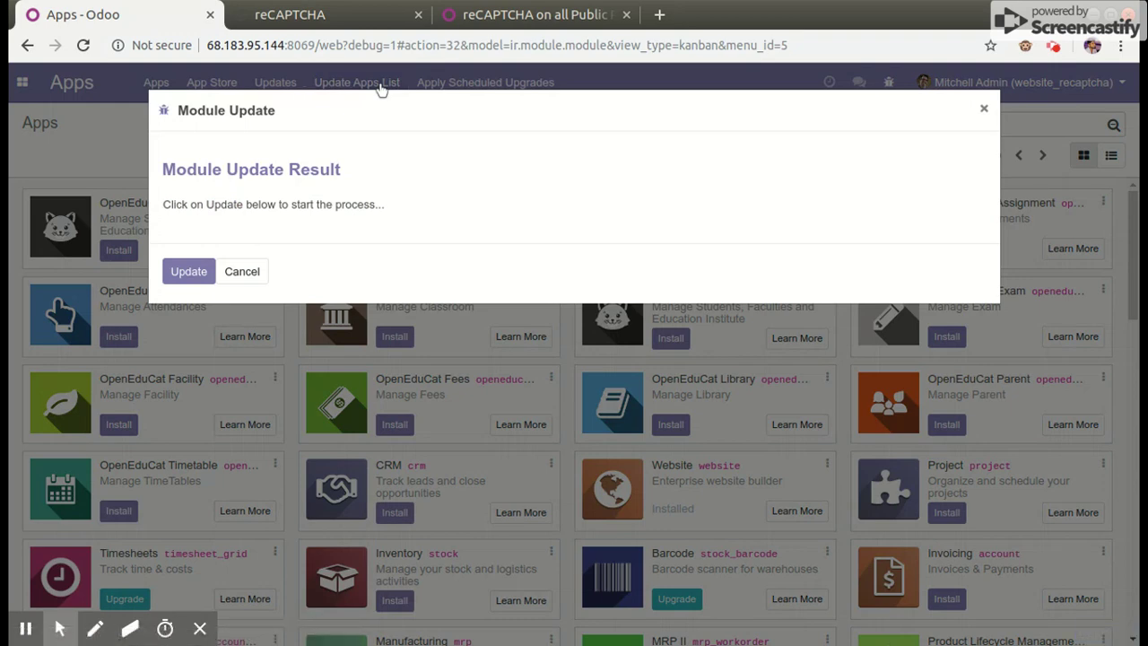
pyautogui.click(188, 268)
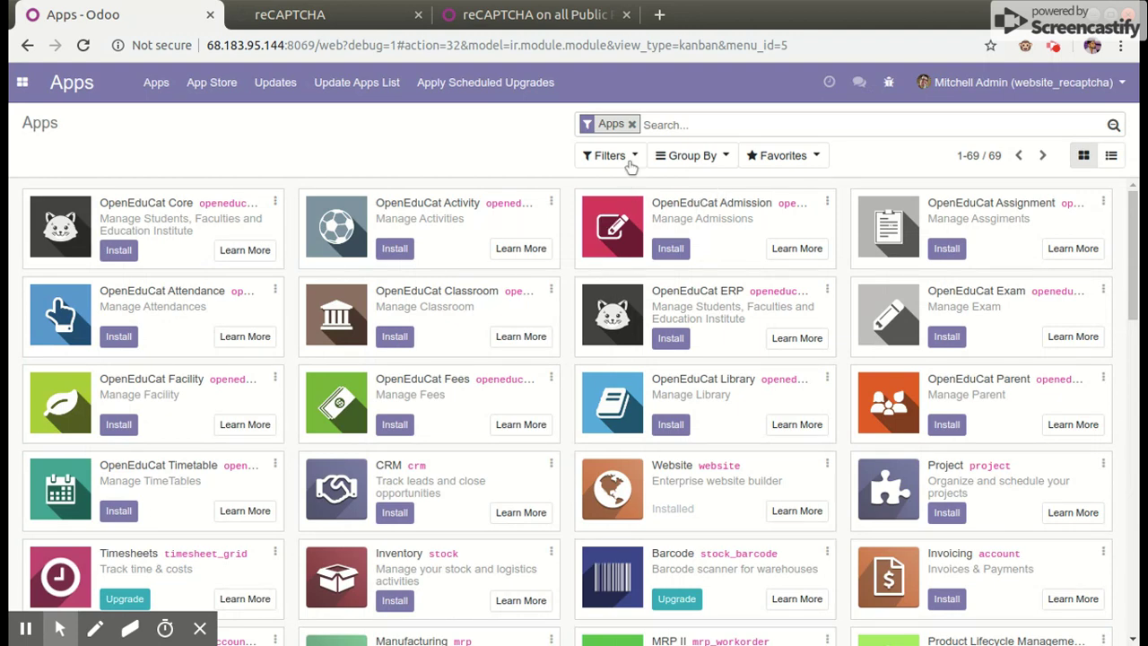
# Search the modules for 'recap' and install reCAPTCHA on all Public Pages
pyautogui.click(631, 124)
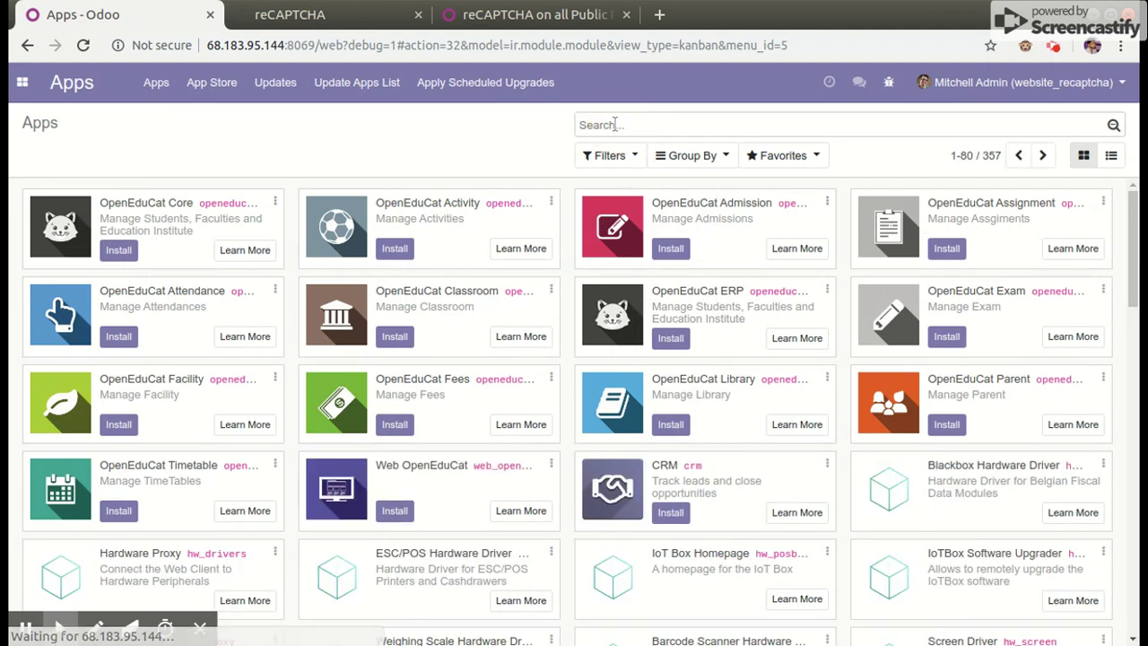
pyautogui.write('recap')
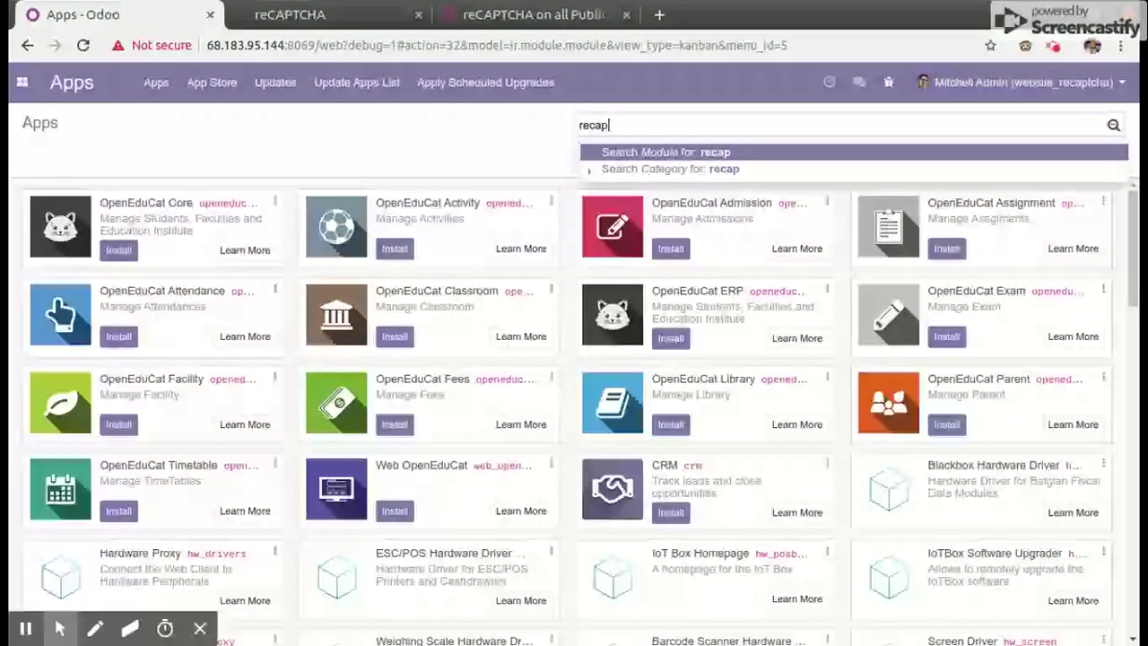
pyautogui.press('Return')
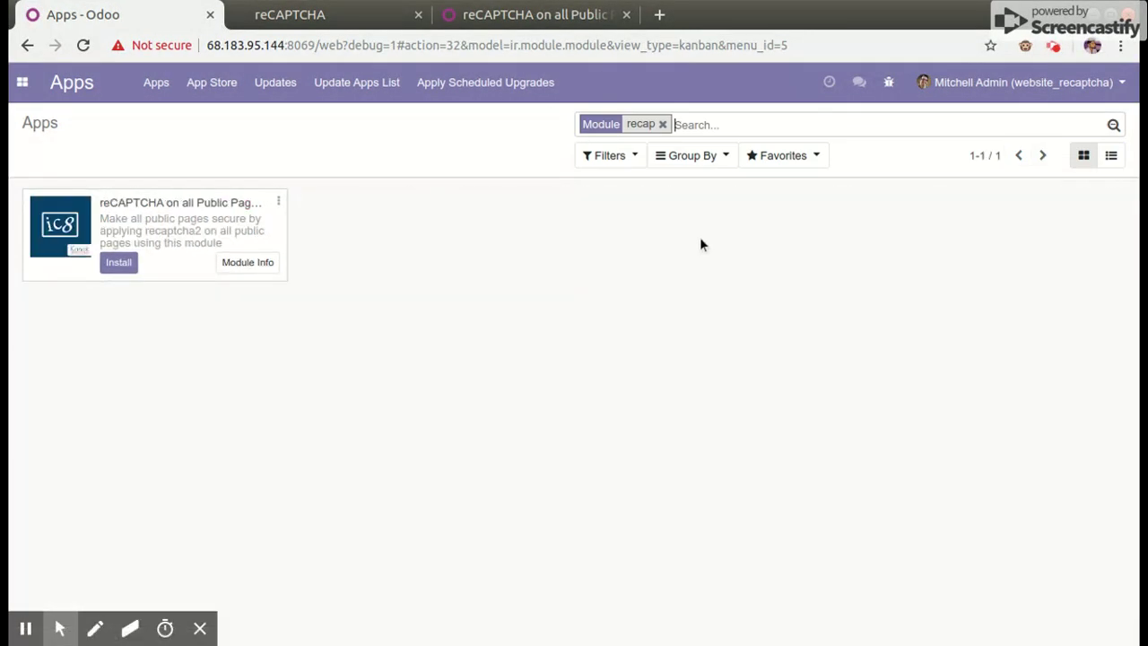
pyautogui.click(124, 263)
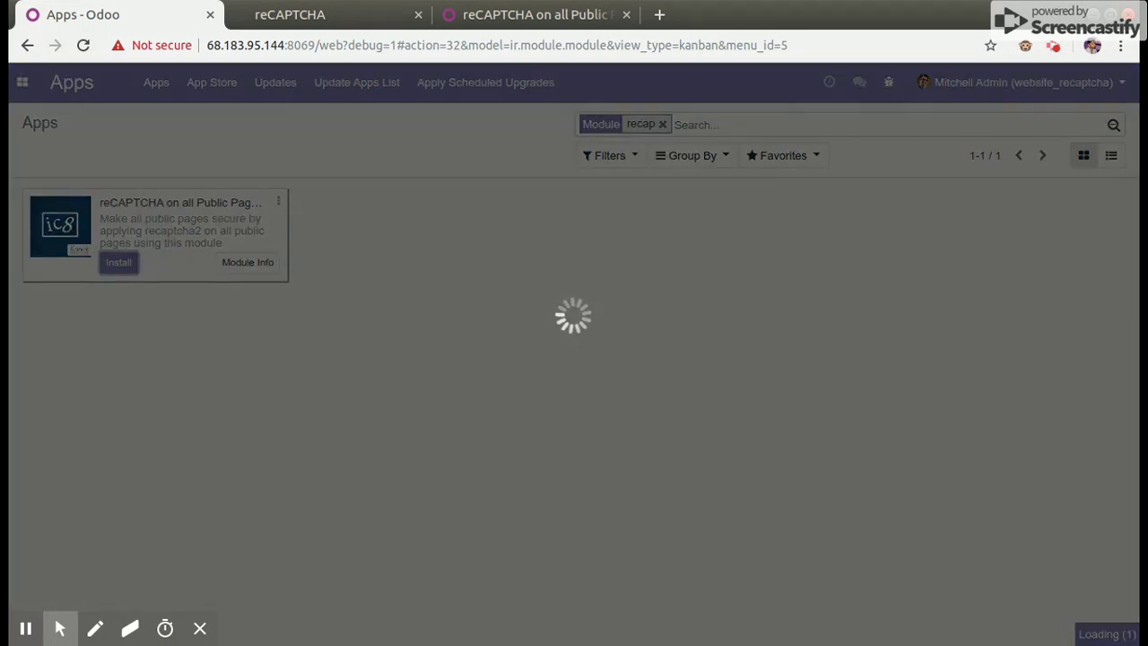
pyautogui.click(322, 21)
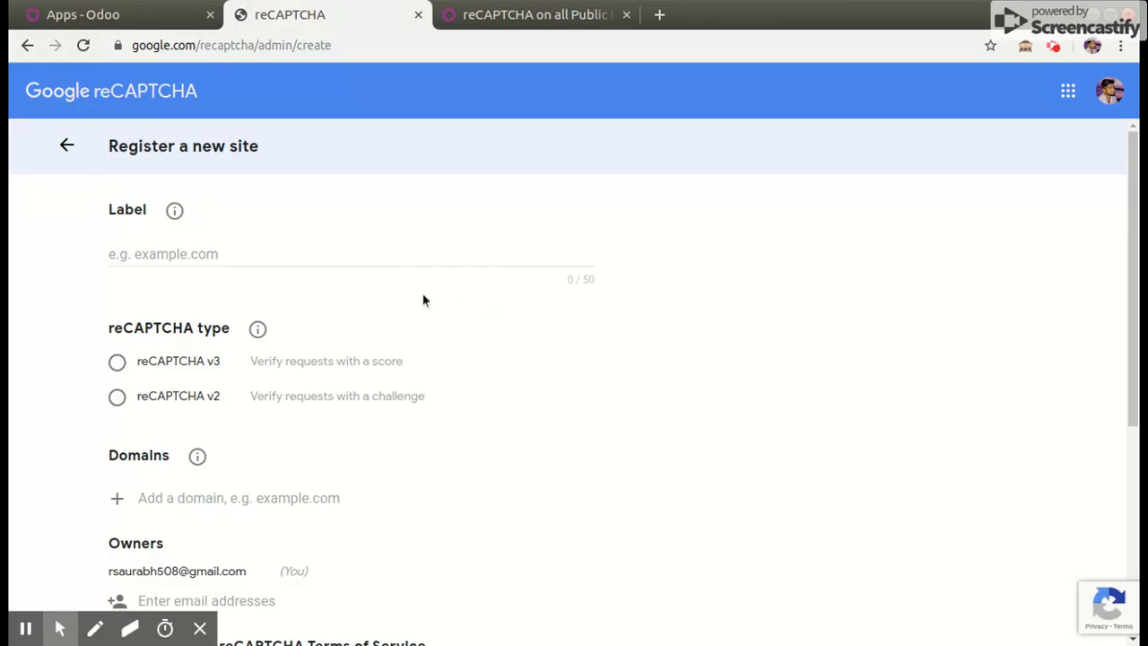
# Label the new reCAPTCHA site 'V12.kanakinfosystems' and choose reCAPTCHA v2
pyautogui.click(137, 254)
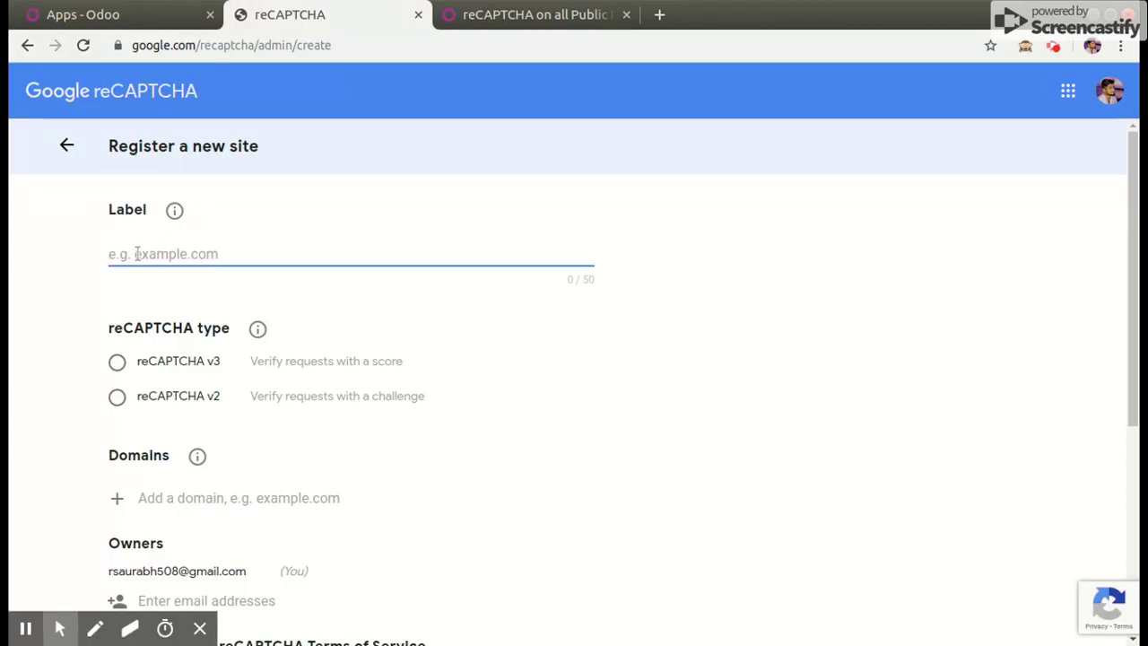
pyautogui.write('V')
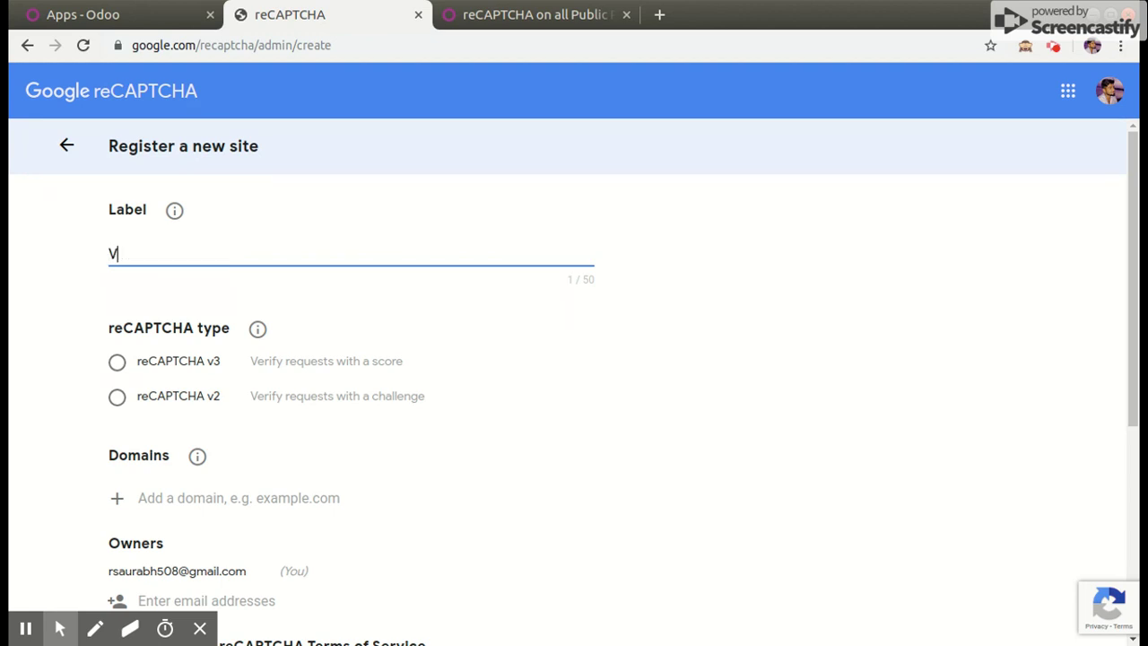
pyautogui.write('12.kanakinfo')
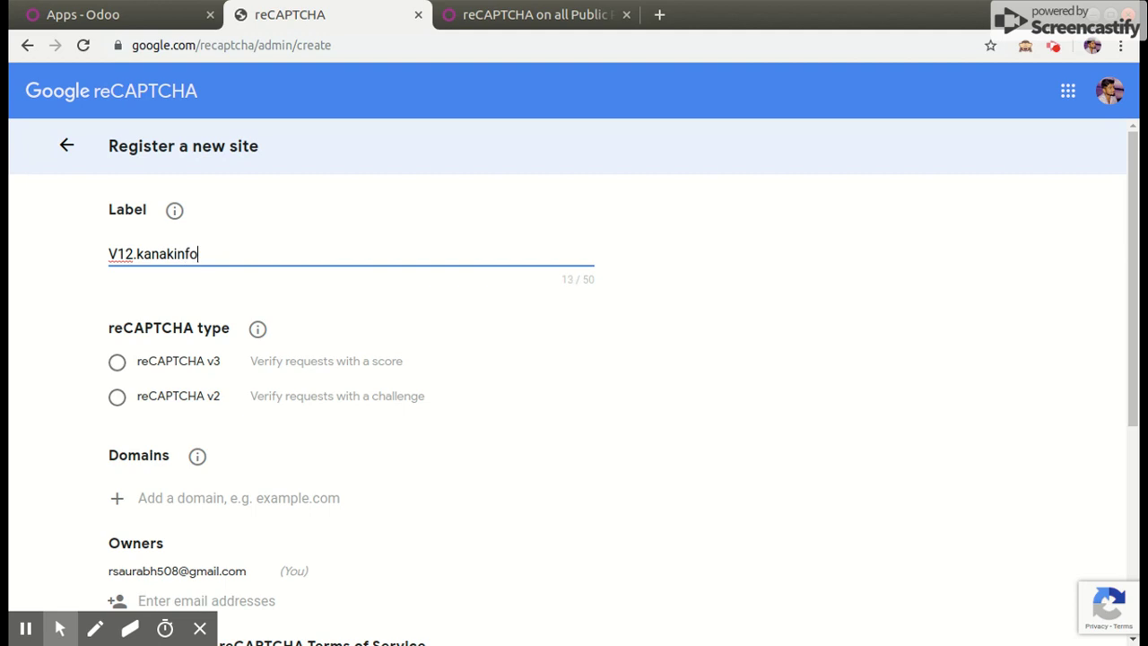
pyautogui.write('systems')
pyautogui.scroll(-1, 431, 351)
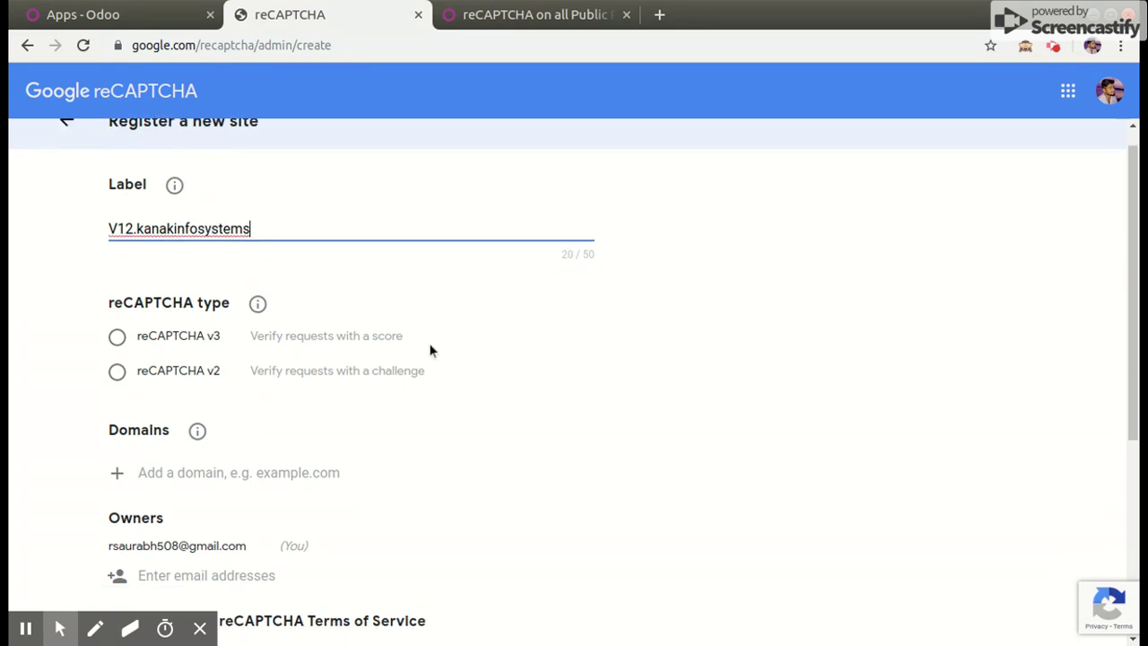
pyautogui.scroll(-1, 431, 351)
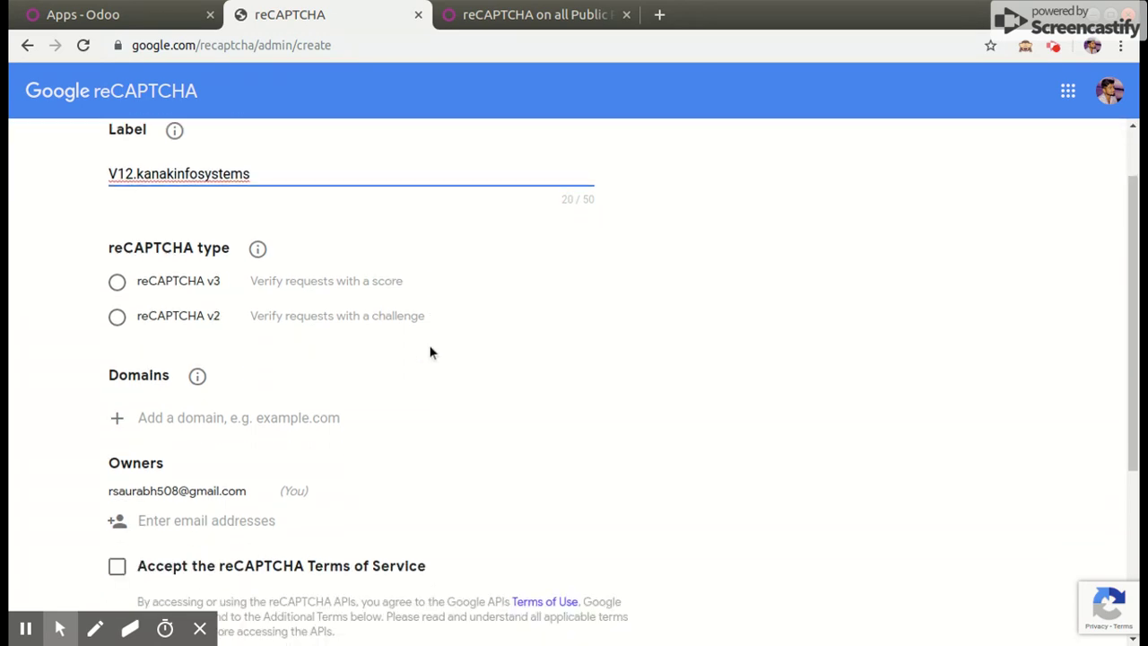
pyautogui.click(117, 316)
# Add 68.183.95.144 as the site's domain, keeping the 'I'm not a robot' checkbox type
pyautogui.scroll(-1, 380, 408)
pyautogui.scroll(-3, 380, 400)
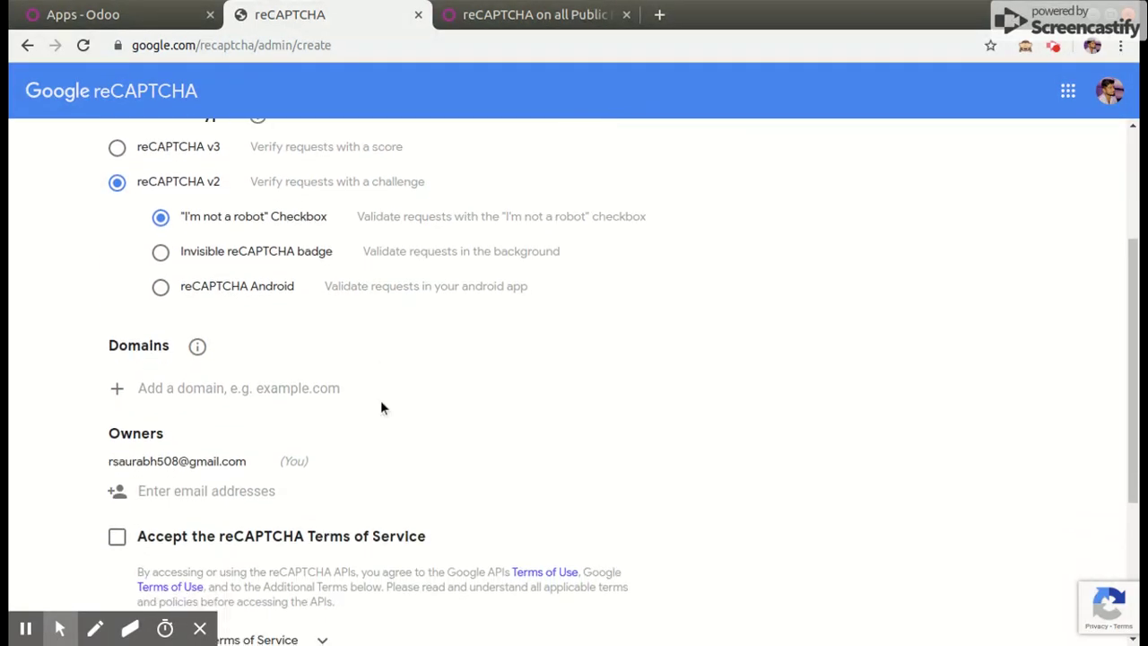
pyautogui.click(219, 392)
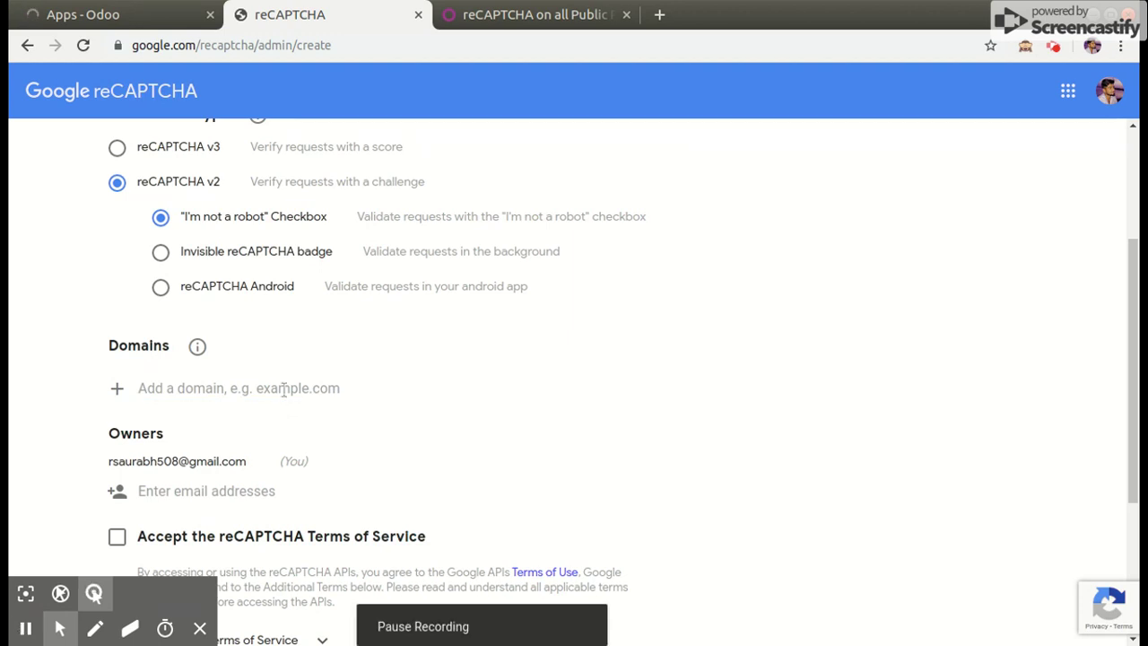
pyautogui.click(234, 386)
pyautogui.write('6')
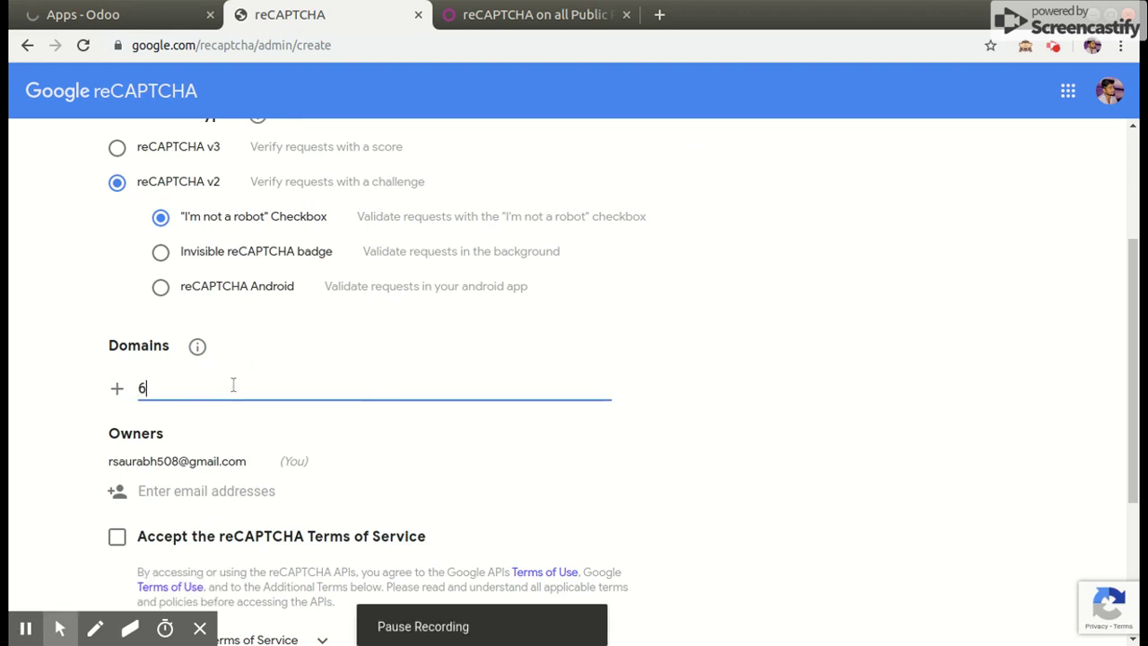
pyautogui.write('8.18')
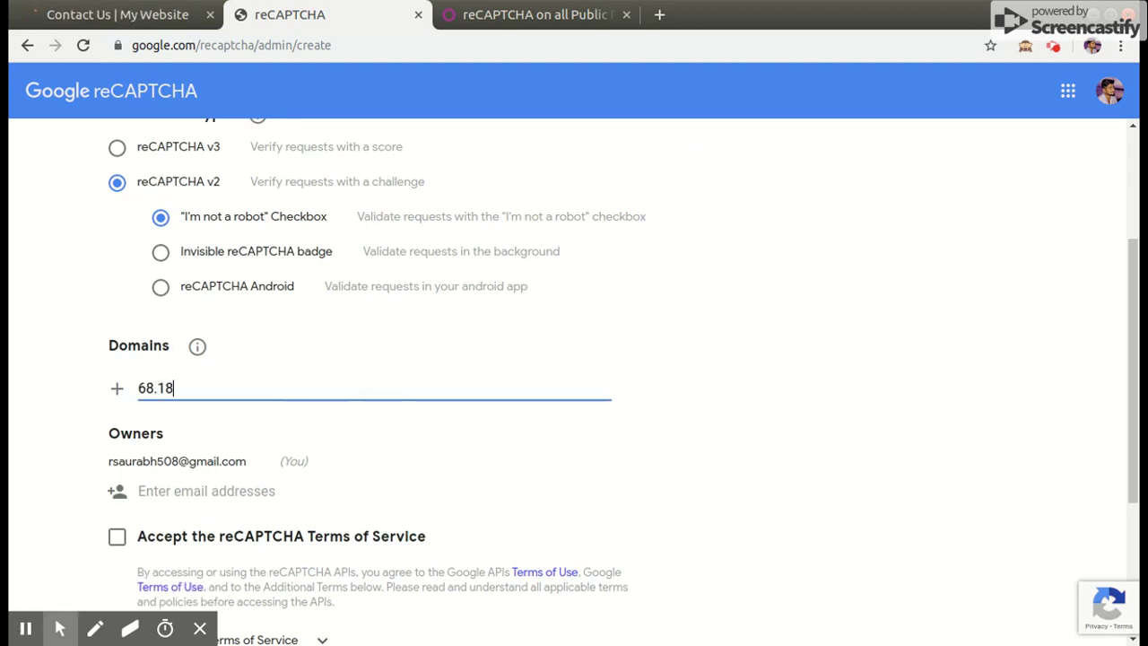
pyautogui.write('3.95.144')
pyautogui.scroll(-3, 255, 408)
# Accept the reCAPTCHA Terms of Service, submit the registration, and return to the Contact Us page
pyautogui.click(118, 374)
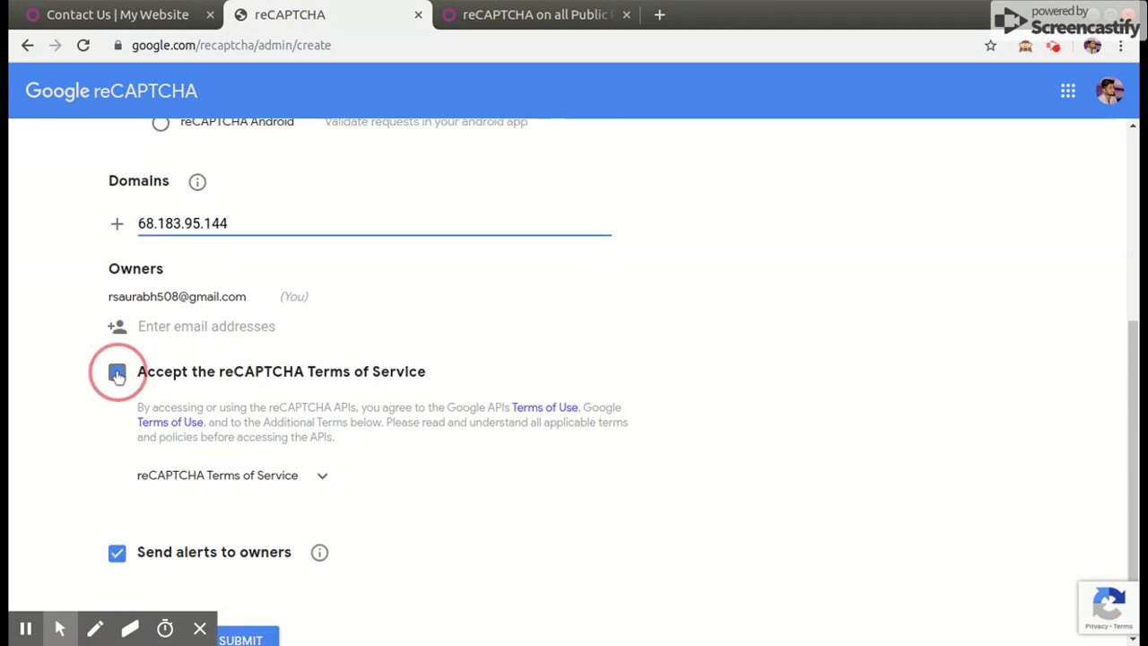
pyautogui.scroll(-2, 329, 428)
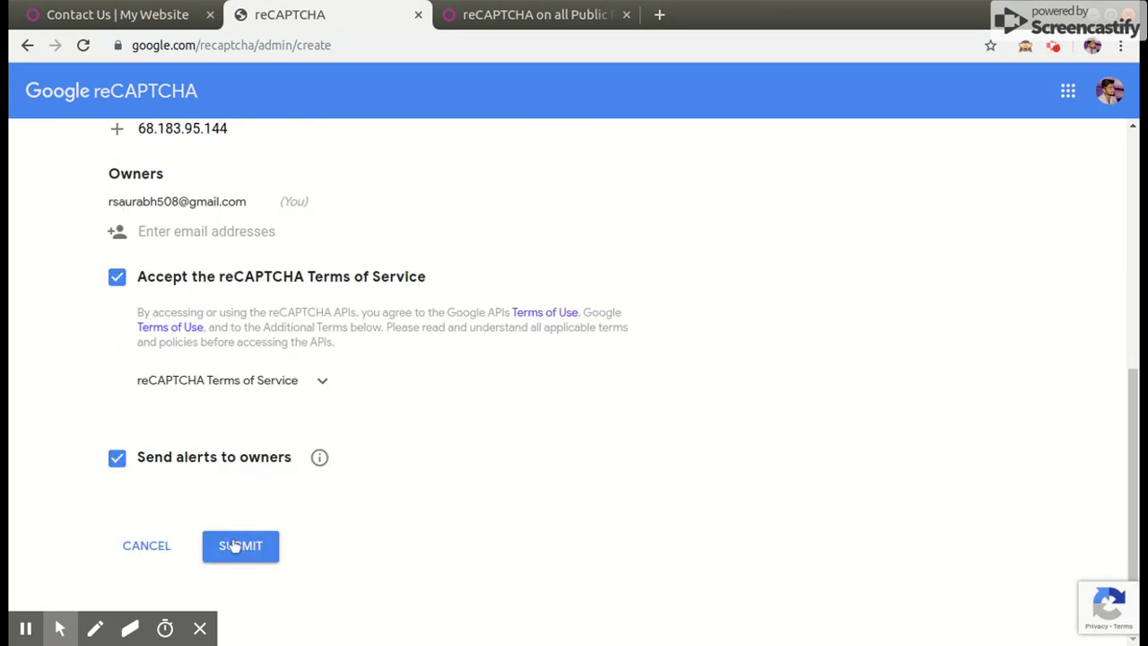
pyautogui.click(233, 547)
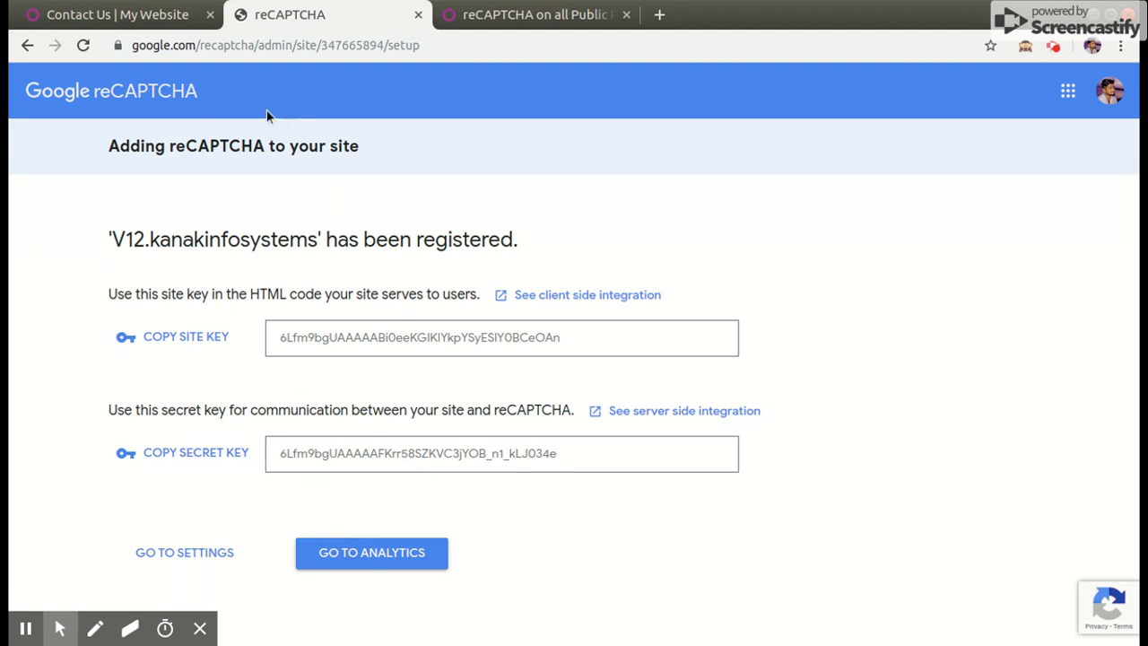
pyautogui.click(151, 18)
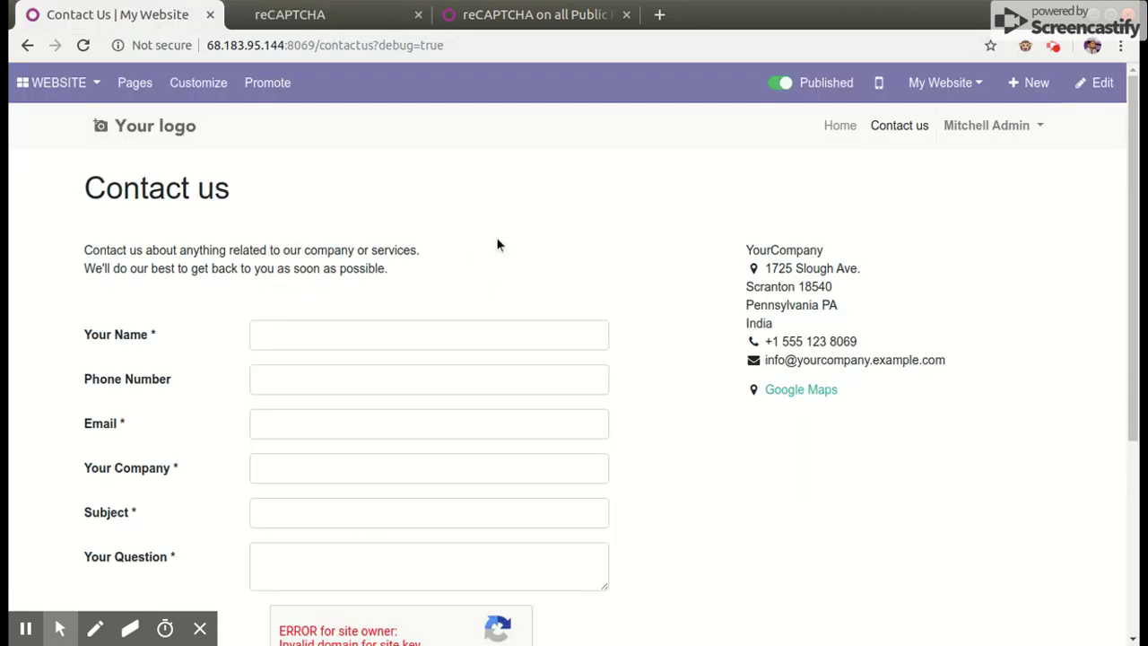
# Go from the website to the backend Settings app's General Settings page
pyautogui.click(40, 90)
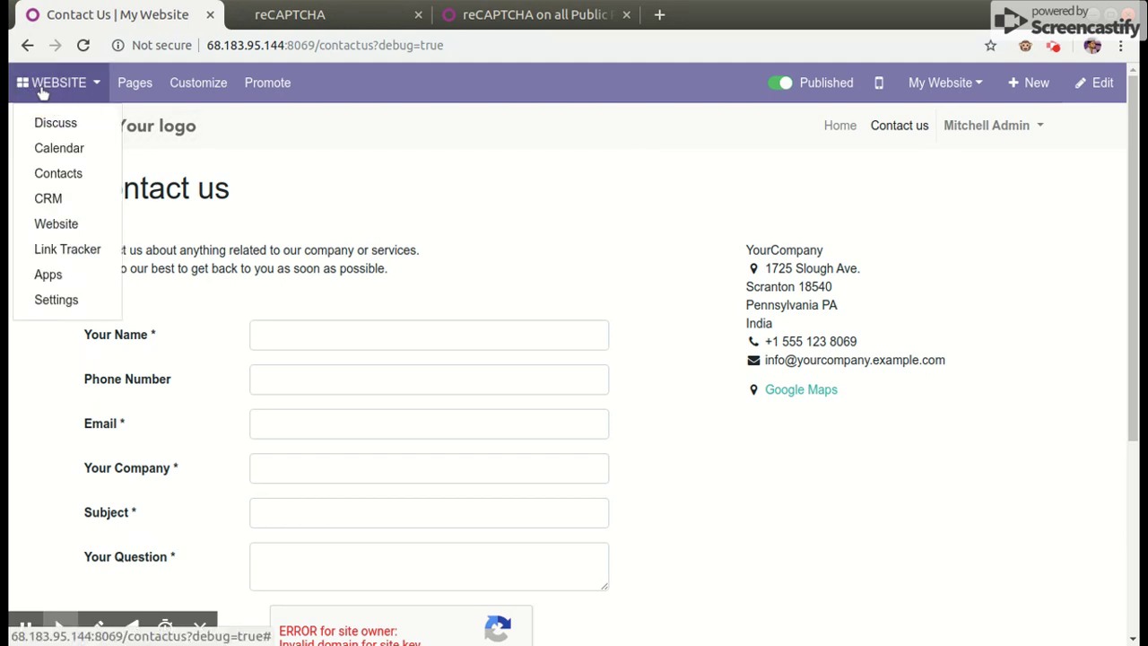
pyautogui.click(49, 299)
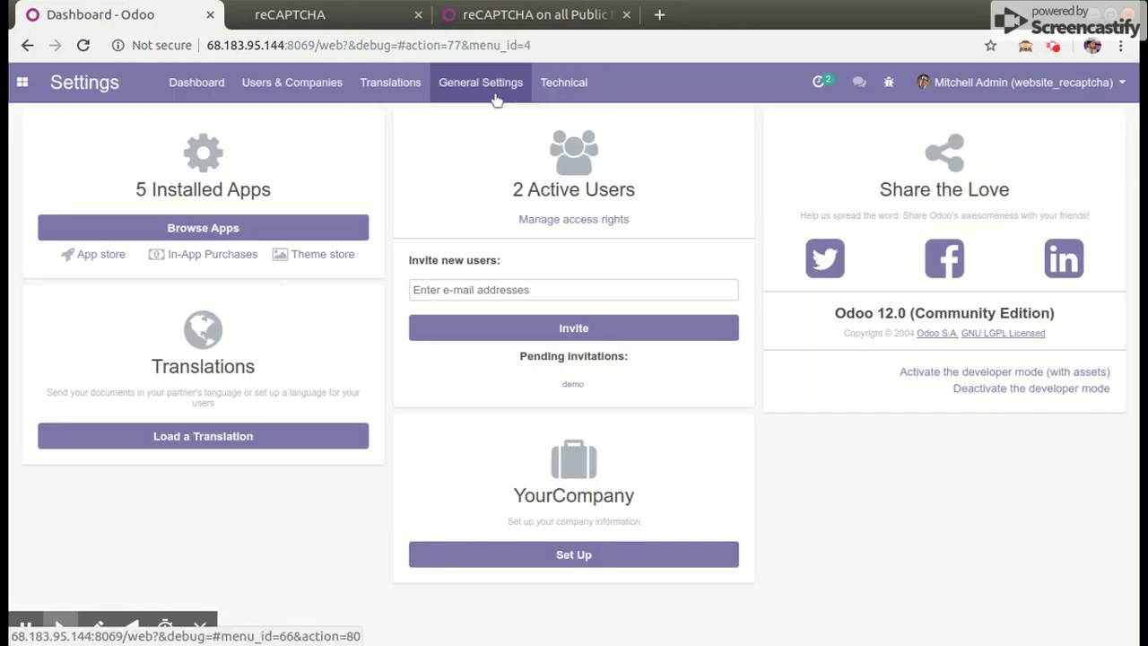
pyautogui.click(496, 97)
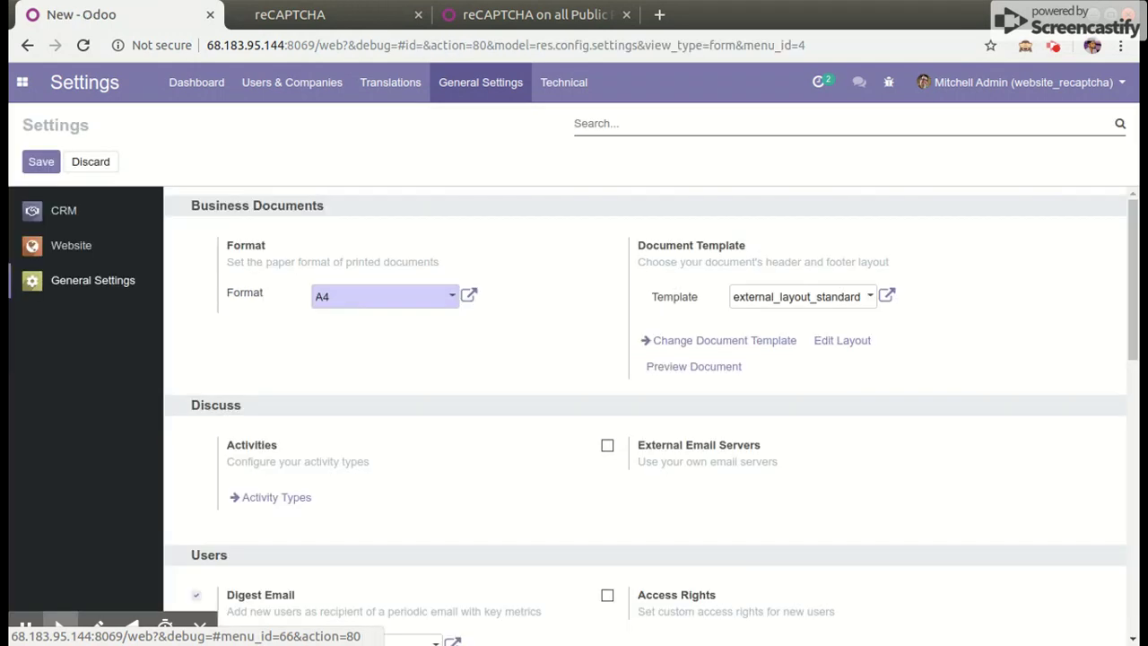
# Scroll the Website settings down to the ReCaptcha Configuration key fields
pyautogui.click(69, 246)
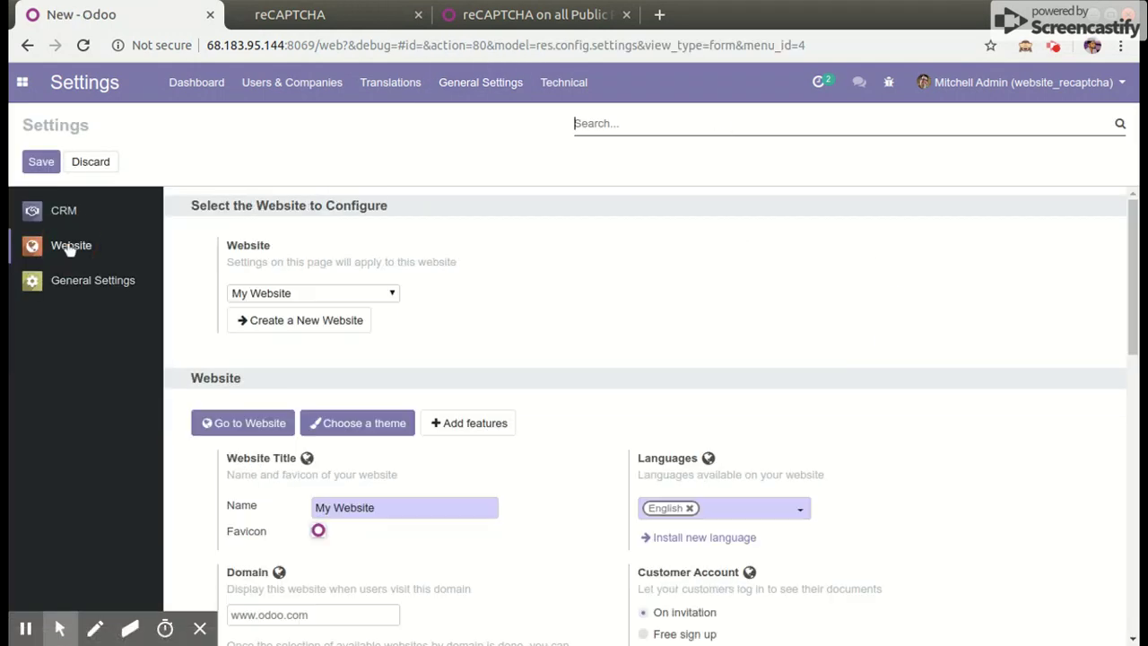
pyautogui.scroll(-10, 524, 419)
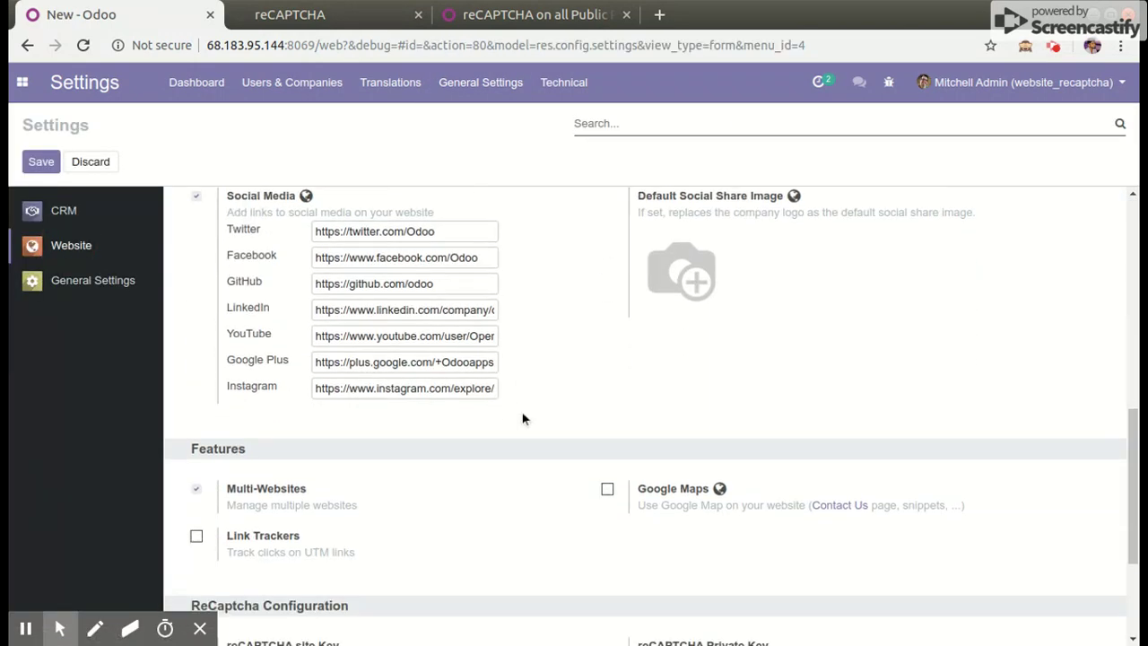
pyautogui.scroll(-1, 524, 419)
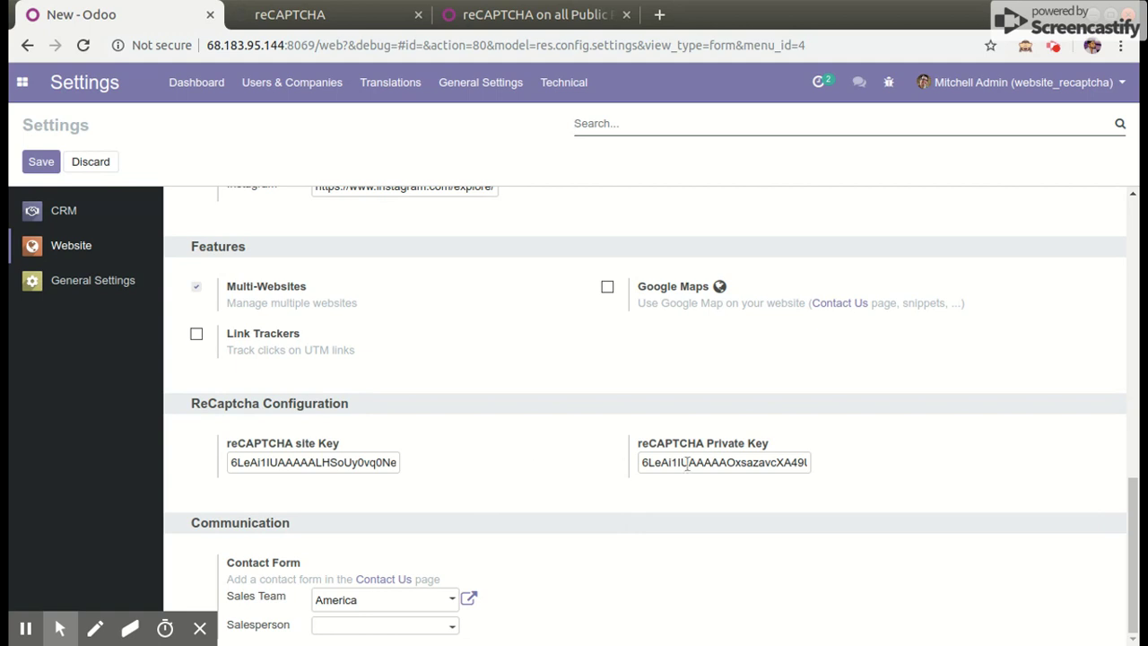
pyautogui.click(332, 18)
# Copy Google's new site key and paste it over the old value in Odoo's site Key field
pyautogui.click(171, 341)
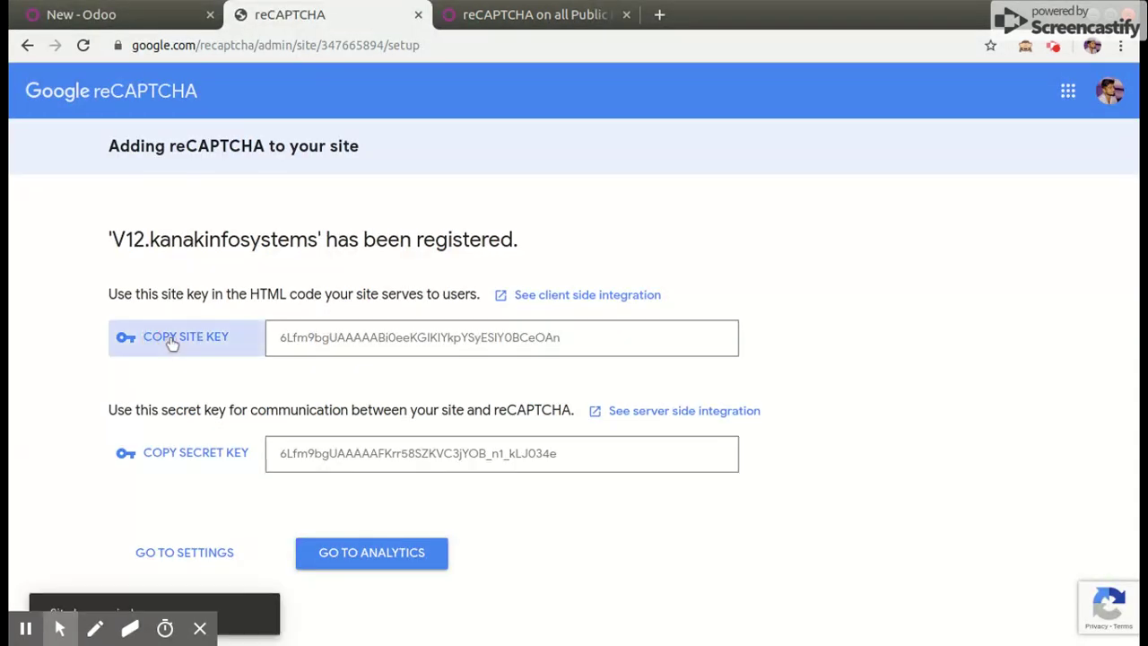
pyautogui.click(107, 16)
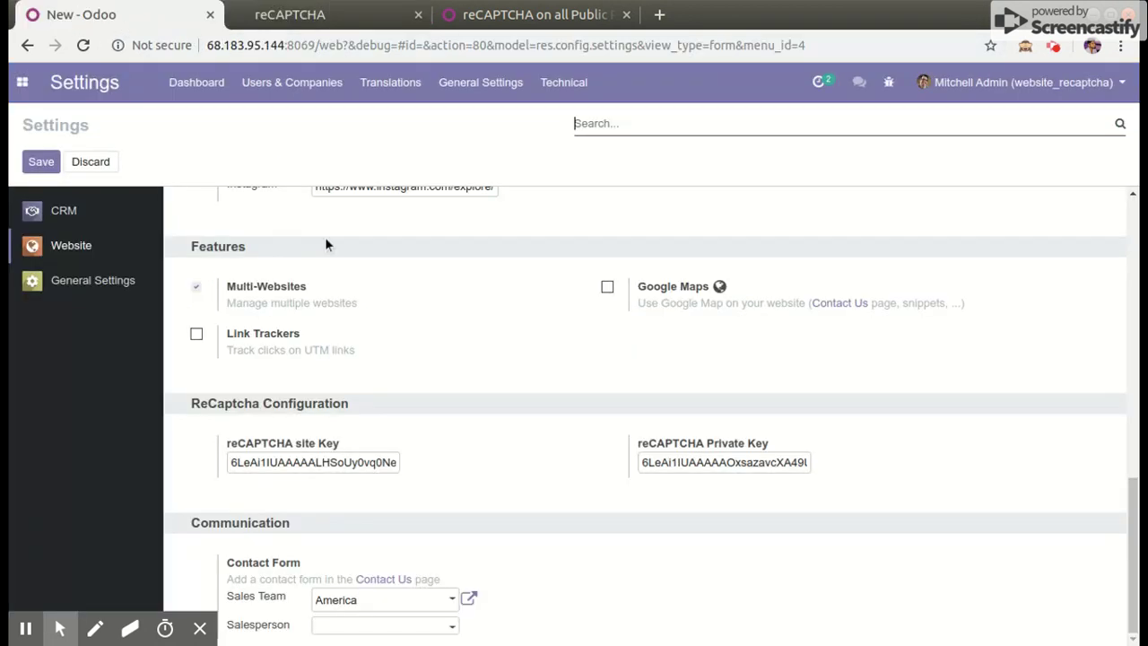
pyautogui.click(350, 461)
pyautogui.hotkey('ctrl', 'a')
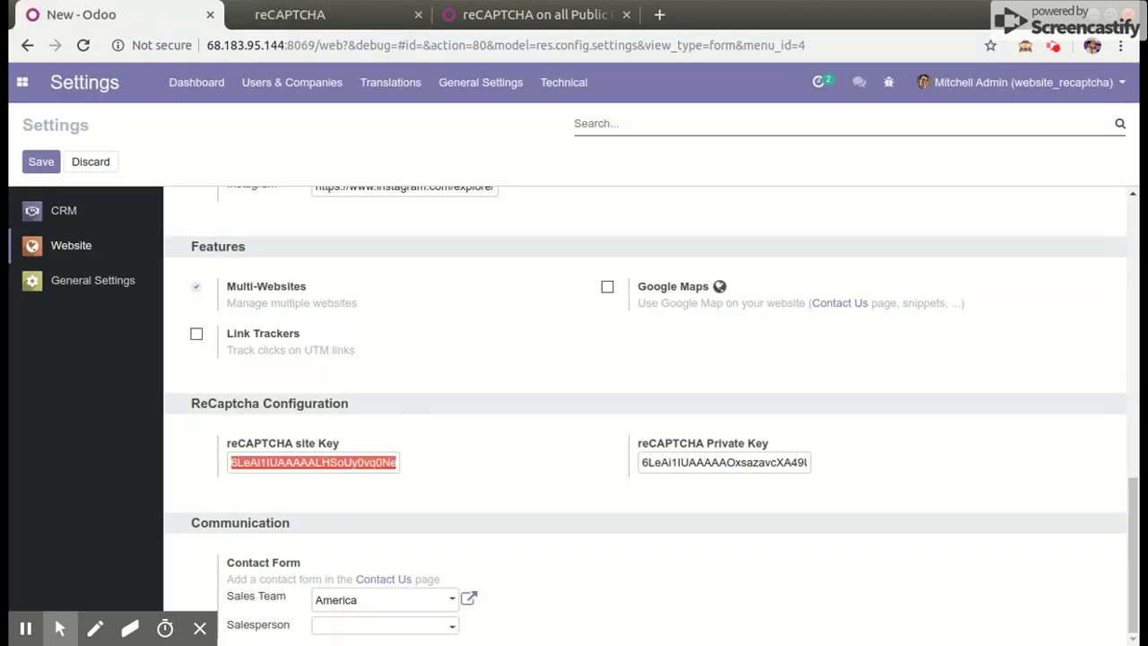
pyautogui.press('BackSpace')
pyautogui.hotkey('ctrl', 'v')
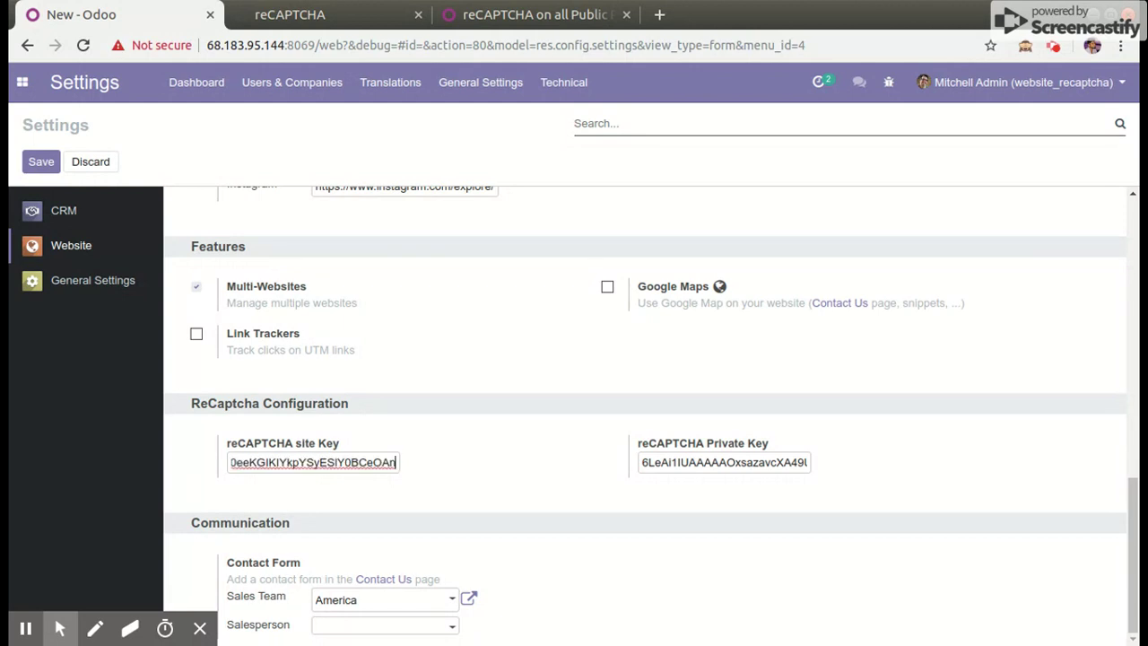
pyautogui.click(352, 20)
# Replace Odoo's reCAPTCHA Private Key with Google's new secret key and save the settings
pyautogui.click(224, 452)
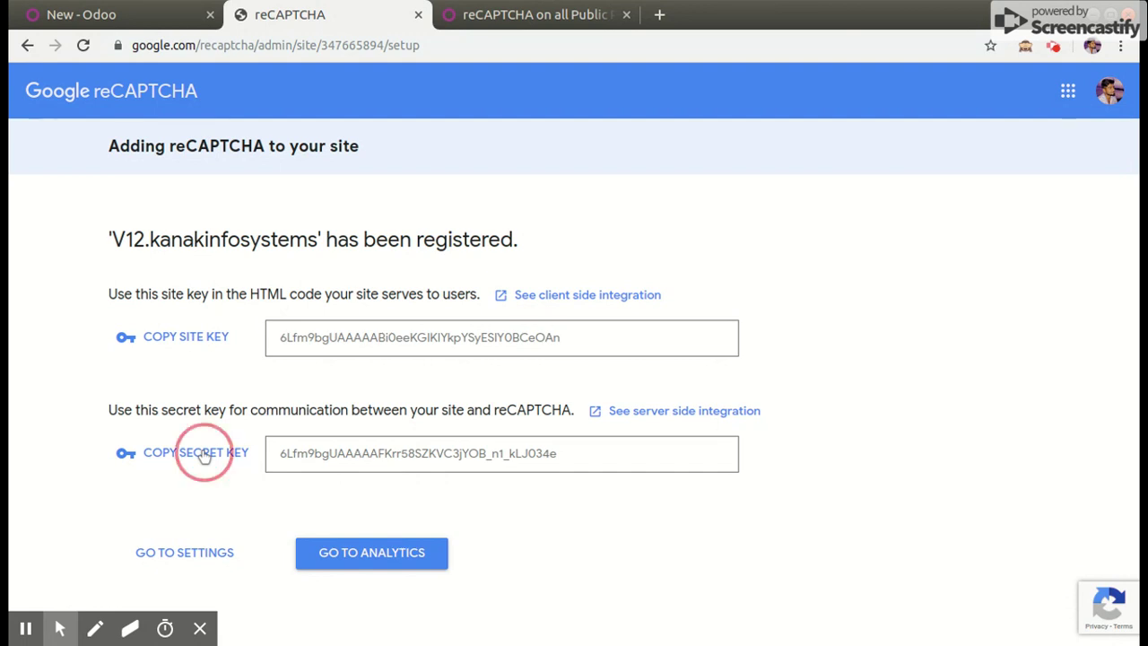
pyautogui.click(106, 20)
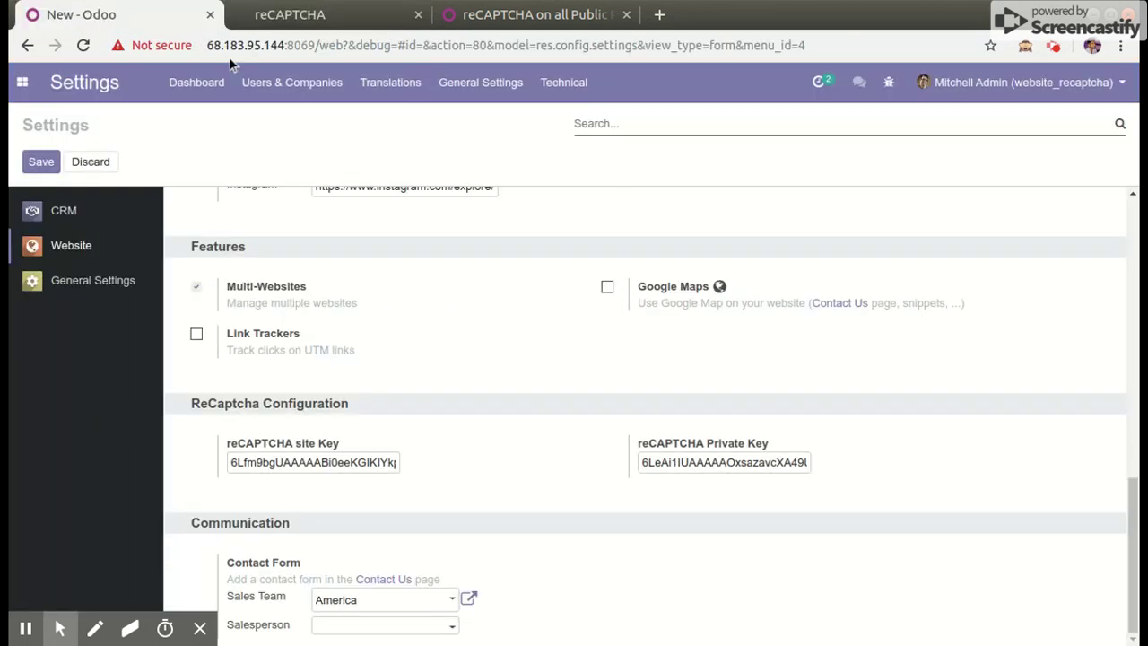
pyautogui.click(702, 462)
pyautogui.hotkey('ctrl', 'a')
pyautogui.press('BackSpace')
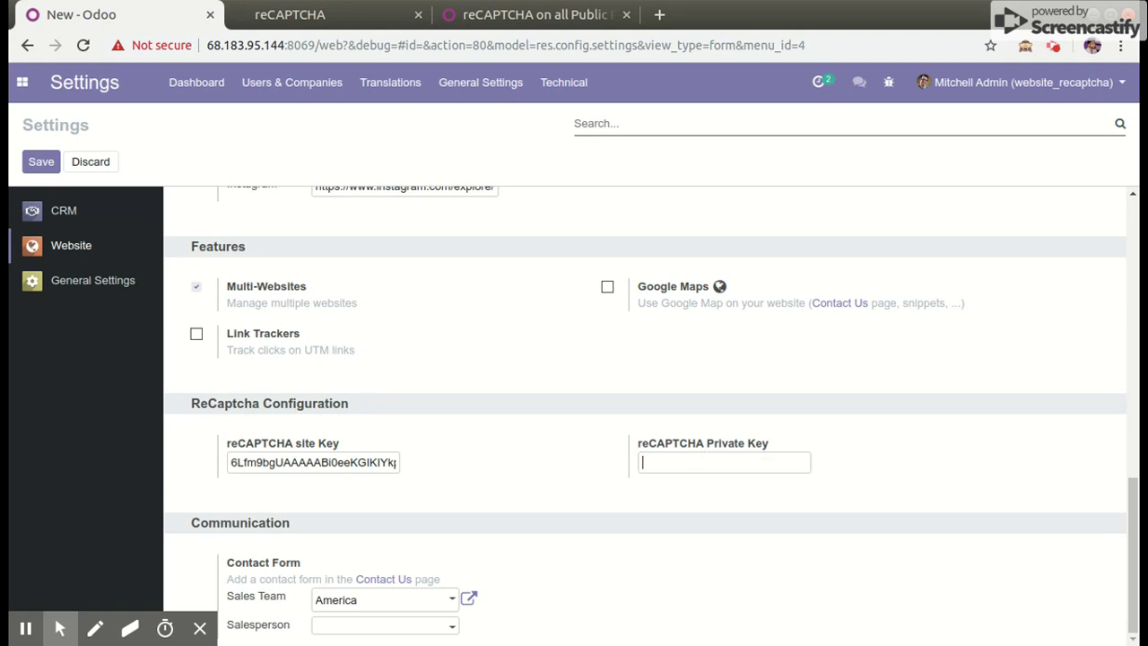
pyautogui.hotkey('ctrl', 'v')
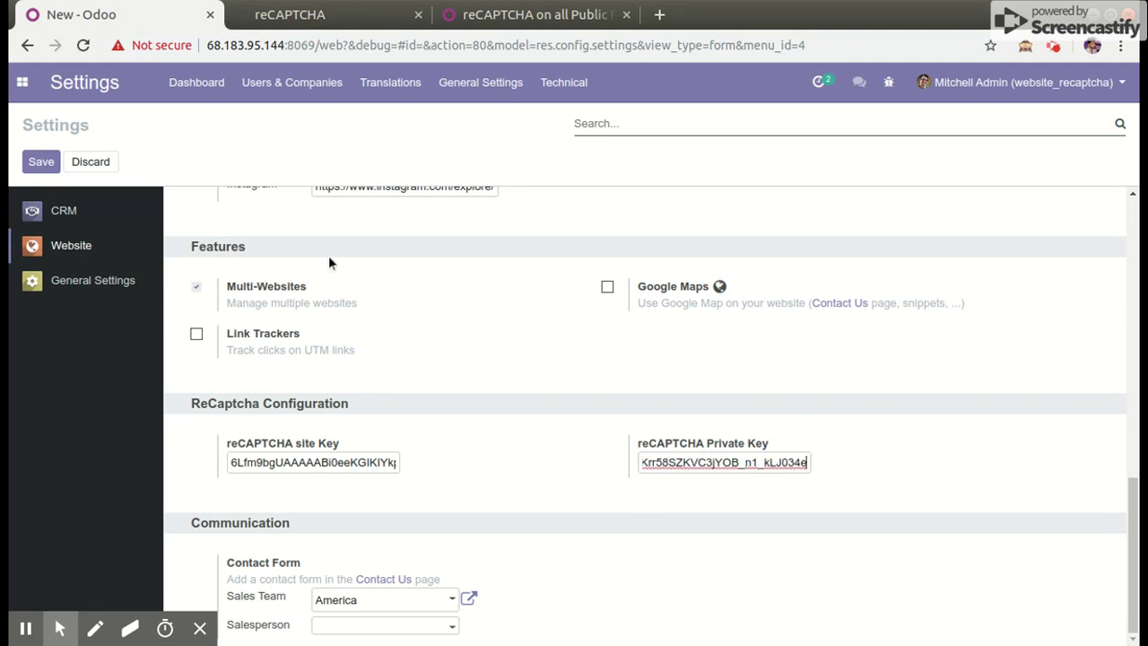
pyautogui.click(31, 168)
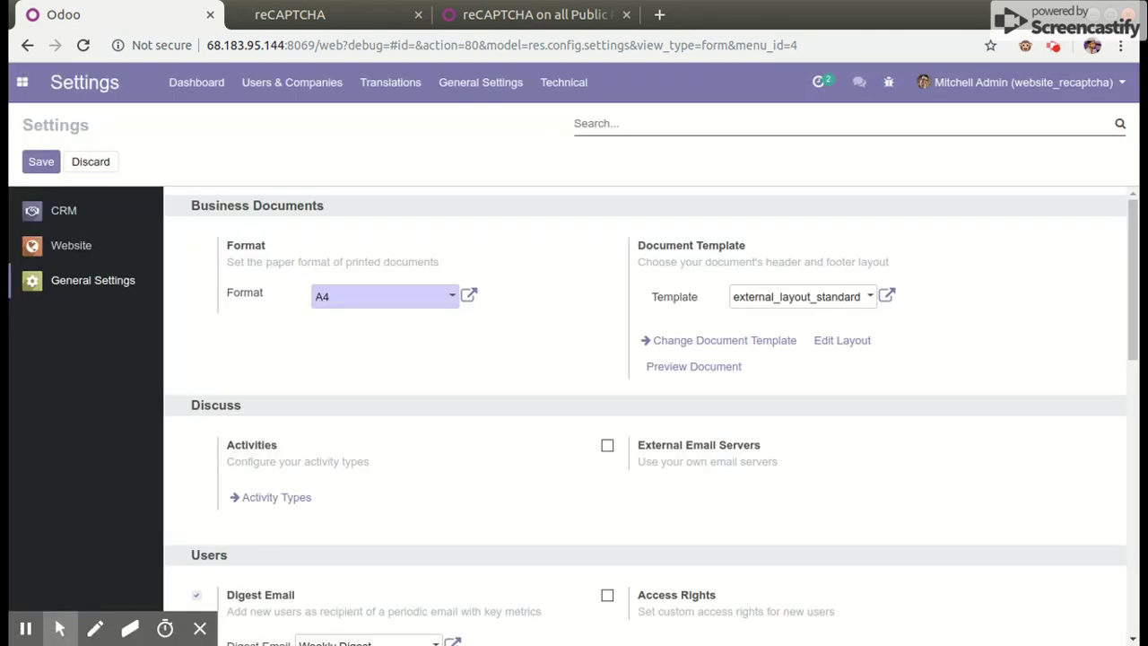
# Log out of Odoo from the user menu at the top right
pyautogui.click(1083, 84)
pyautogui.click(963, 240)
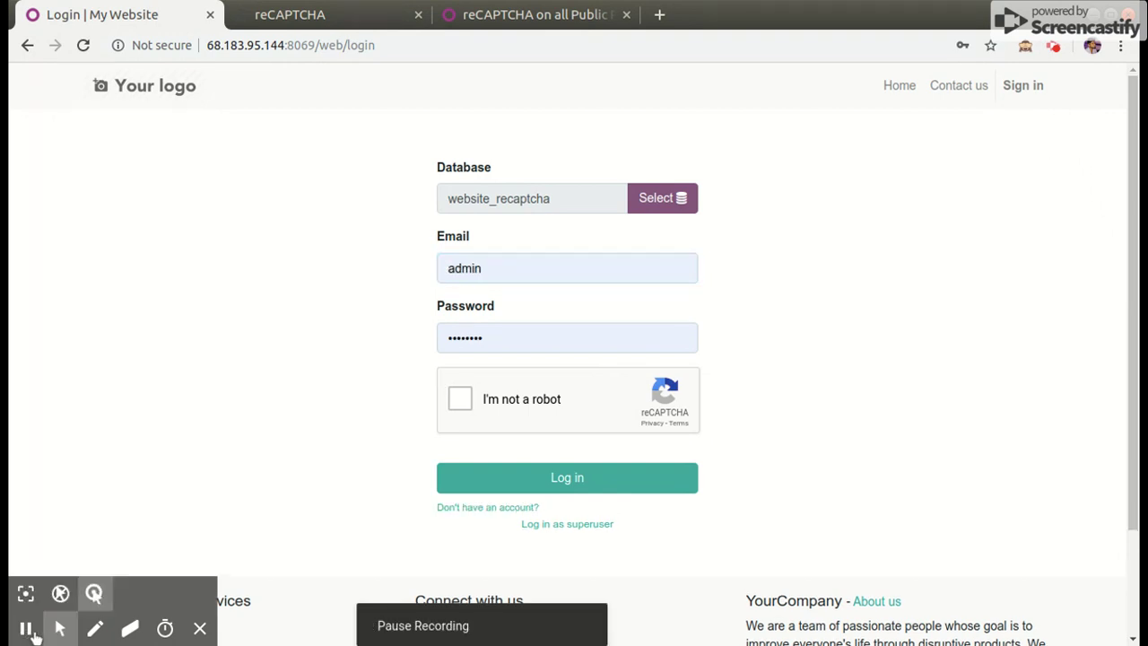
# Check that the sign-up form shows the 'I'm not a robot' checkbox, then go to Contact us
pyautogui.click(491, 508)
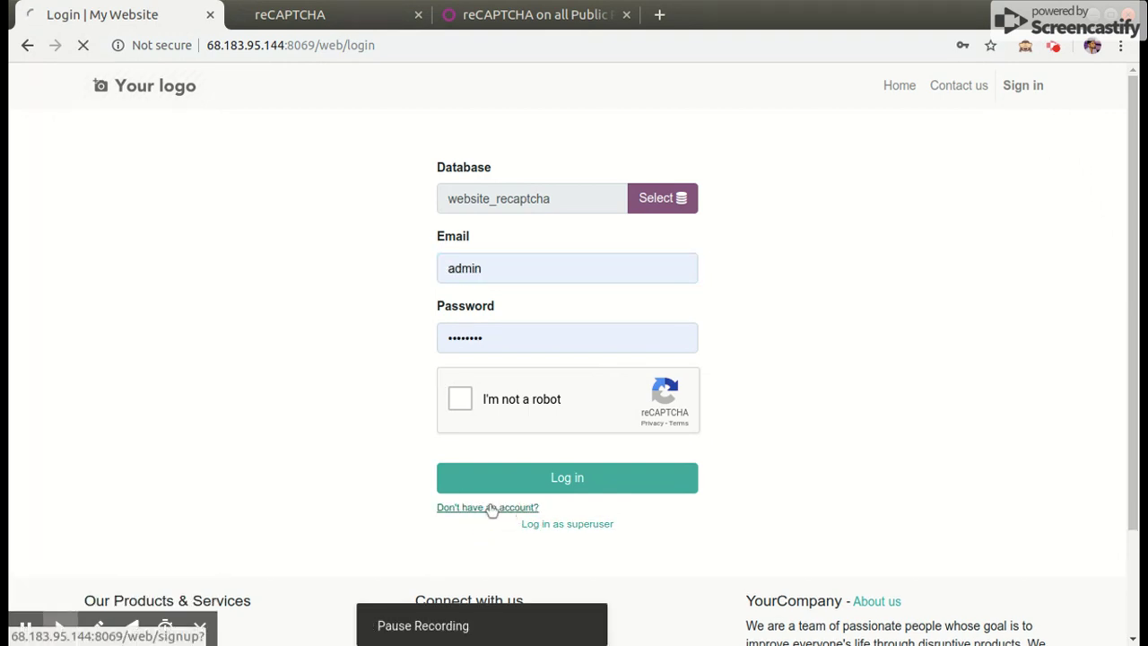
pyautogui.scroll(-4, 619, 465)
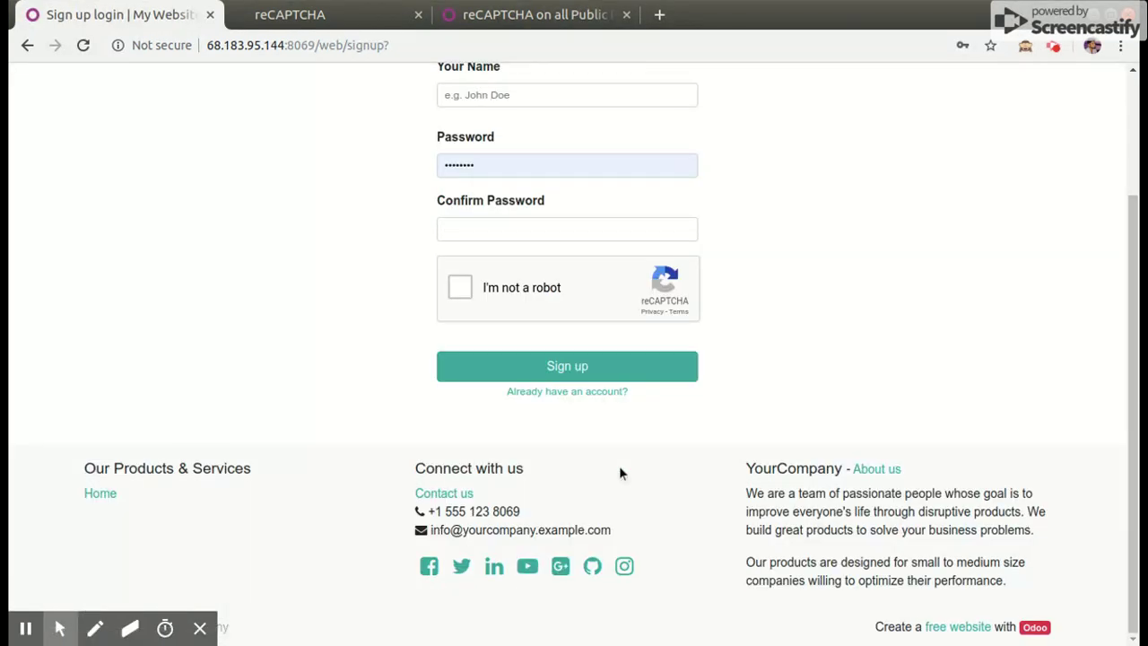
pyautogui.scroll(2, 618, 468)
pyautogui.scroll(1, 607, 193)
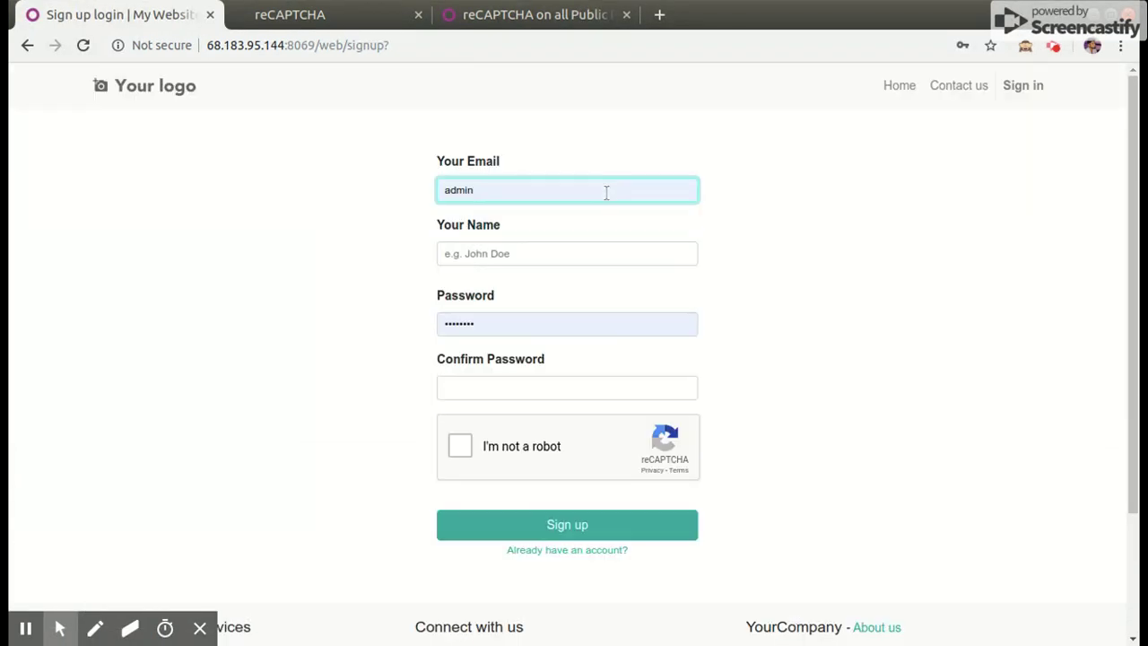
pyautogui.click(944, 89)
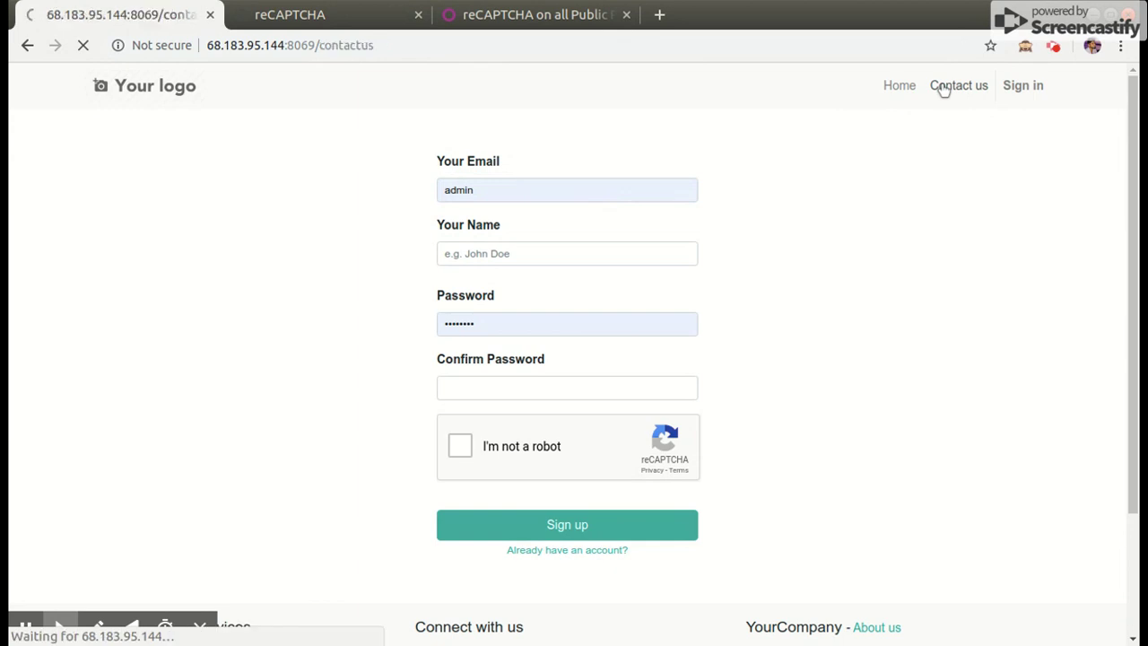
# Confirm the Contact us form shows a working reCAPTCHA checkbox, then return to Sign in
pyautogui.scroll(-1, 545, 307)
pyautogui.scroll(-3, 546, 307)
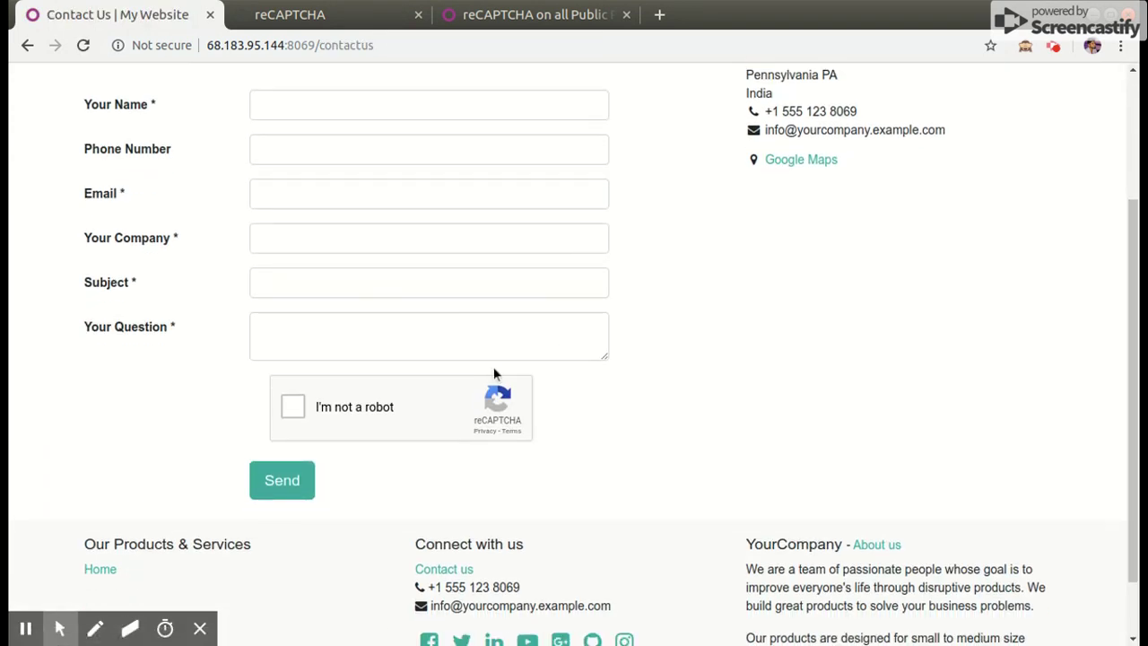
pyautogui.scroll(2, 576, 350)
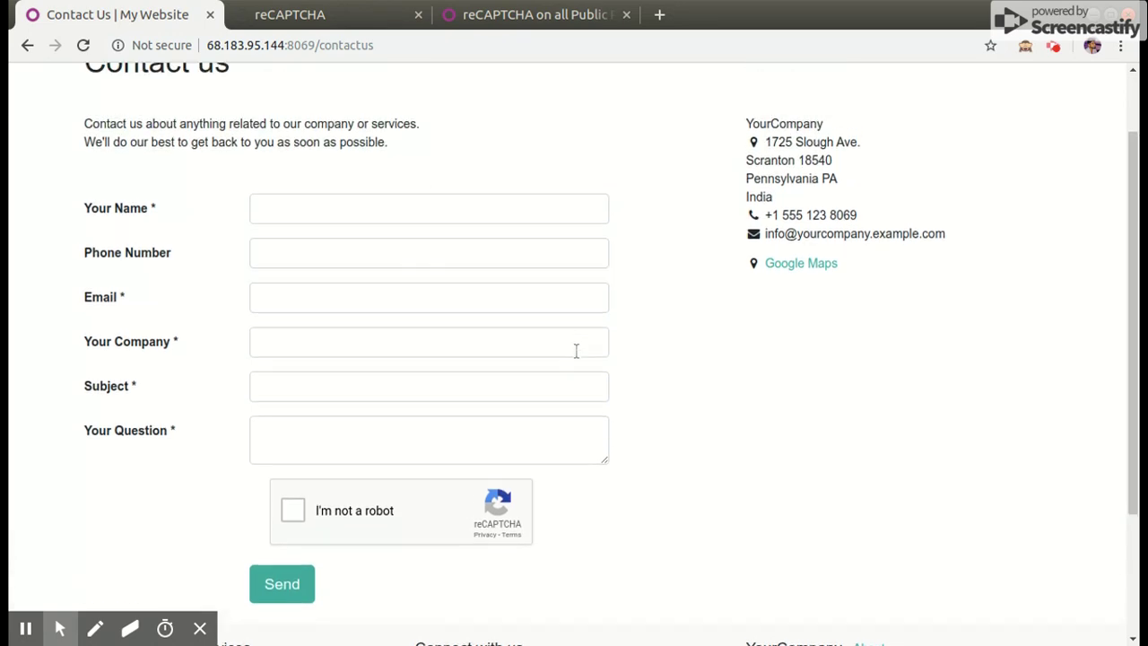
pyautogui.scroll(-1, 576, 351)
pyautogui.scroll(1, 576, 350)
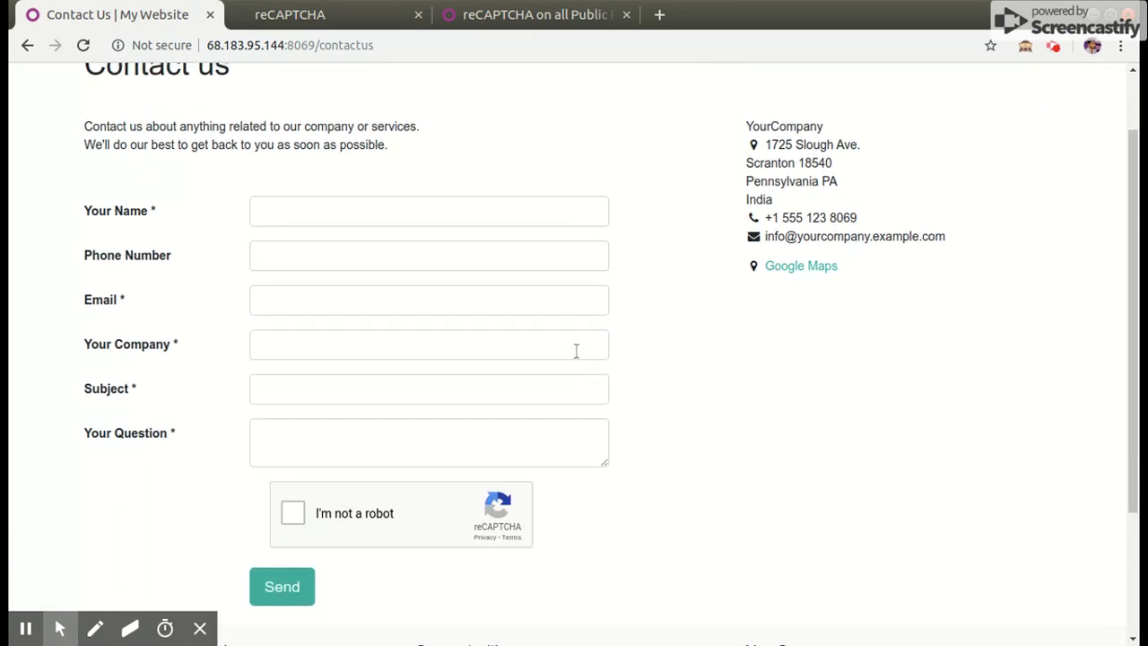
pyautogui.scroll(2, 609, 341)
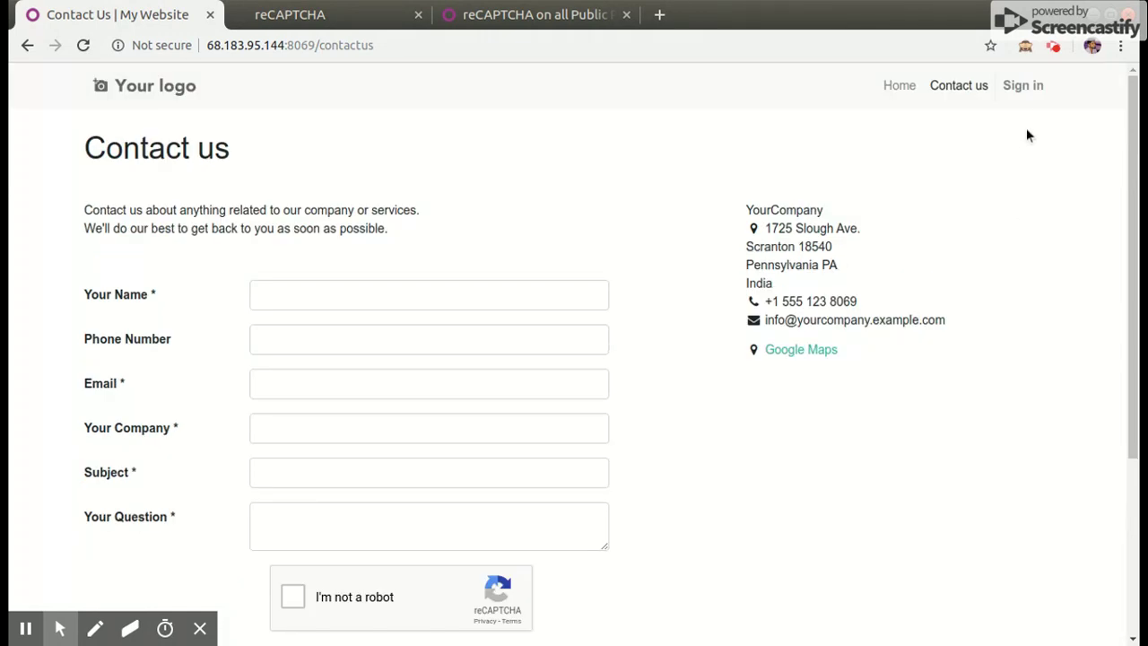
pyautogui.click(1025, 86)
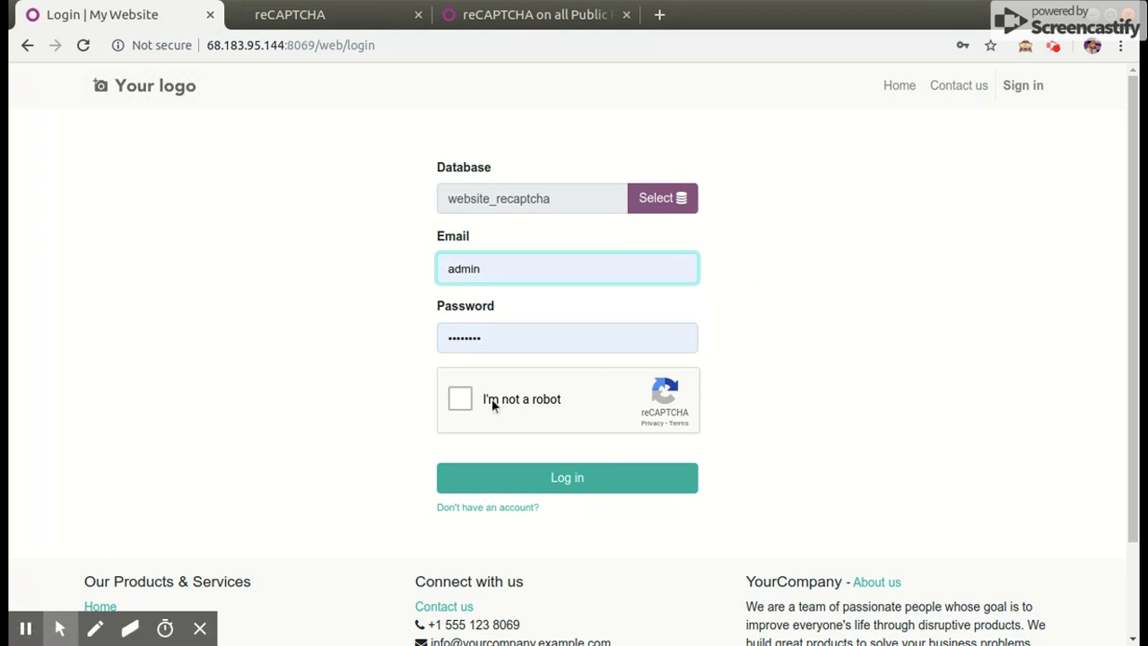
# Re-enter the administrator password, tick 'I'm not a robot', and log in
pyautogui.click(488, 340)
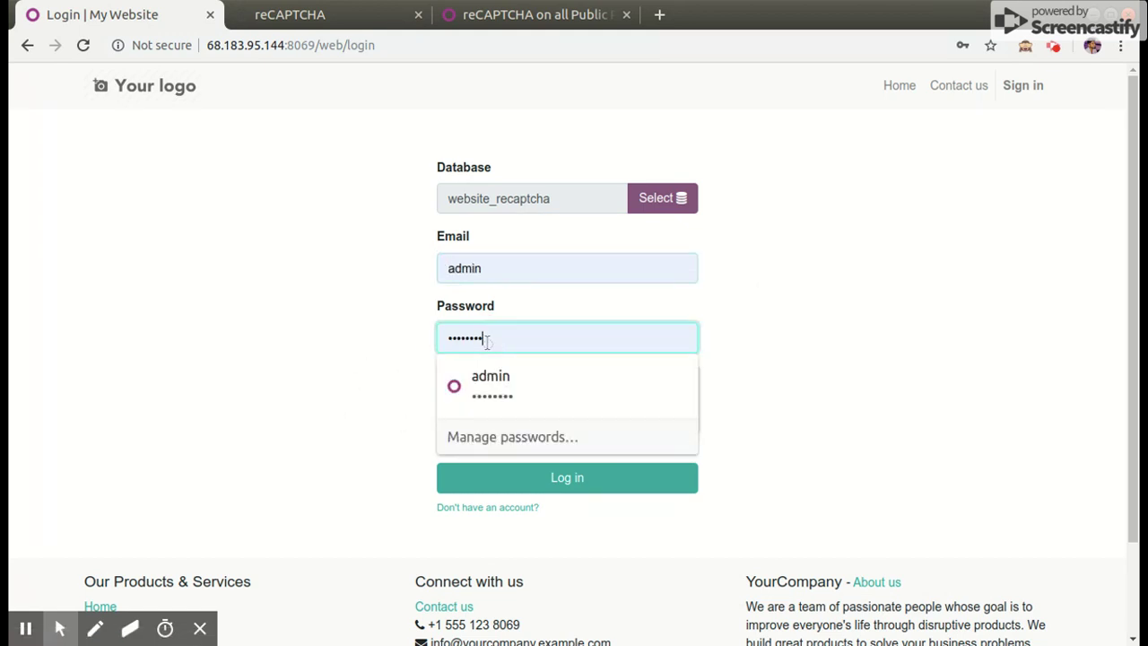
pyautogui.press('BackSpace')
pyautogui.press('BackSpace')
pyautogui.press('BackSpace')
pyautogui.press('BackSpace')
pyautogui.press('BackSpace')
pyautogui.press('BackSpace')
pyautogui.press('BackSpace')
pyautogui.press('BackSpace')
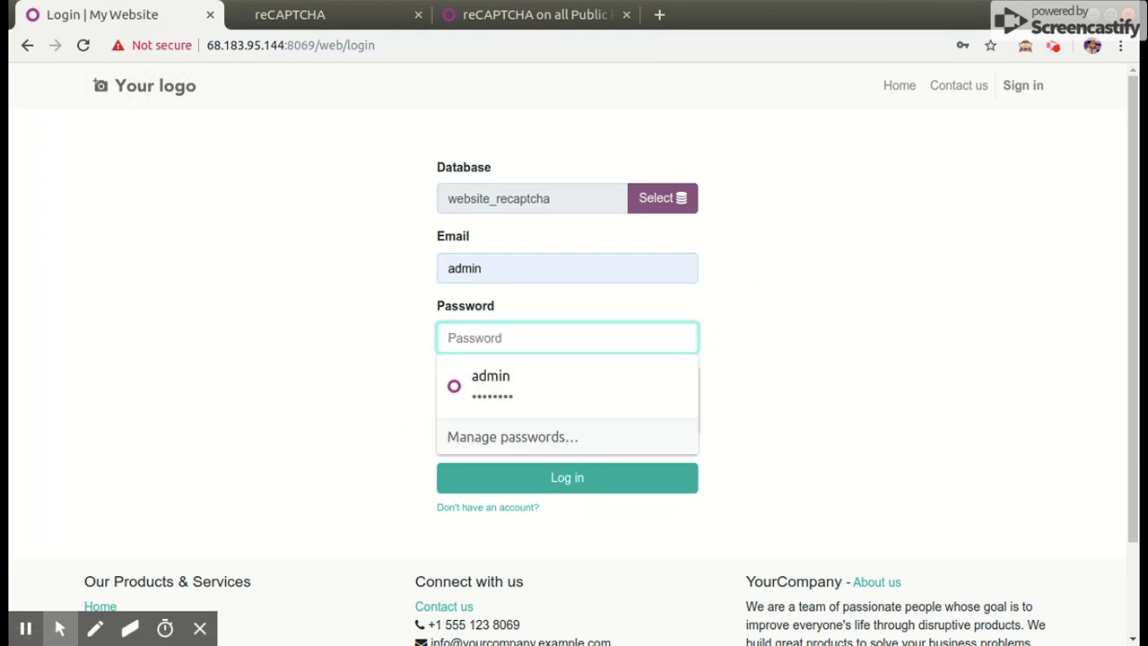
pyautogui.write('ad')
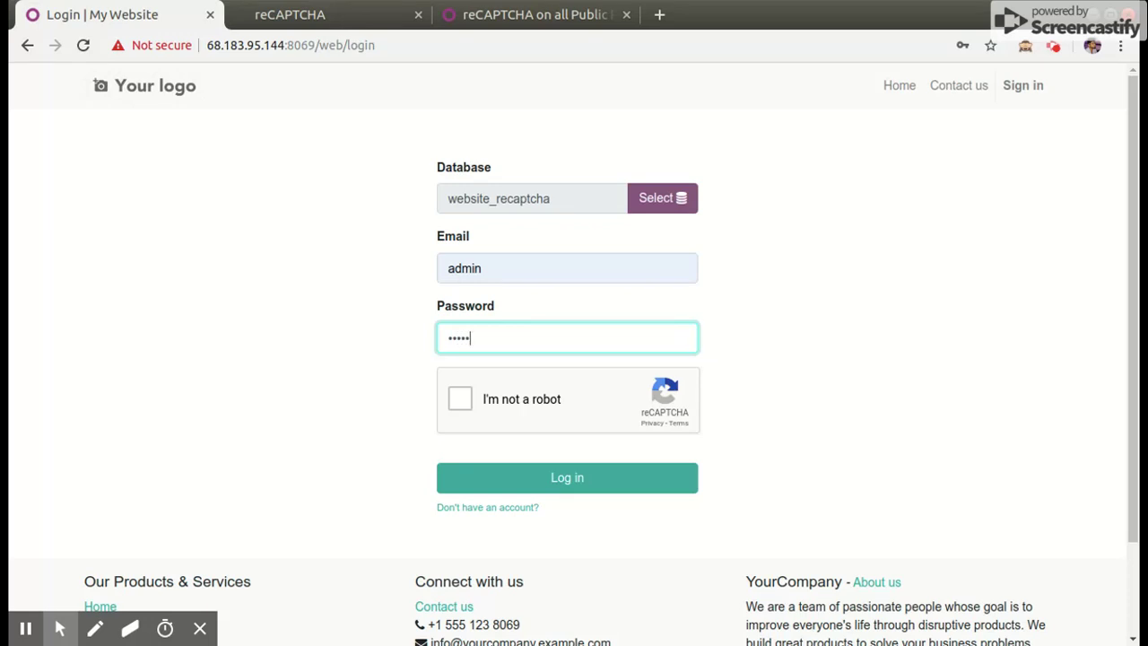
pyautogui.click(459, 398)
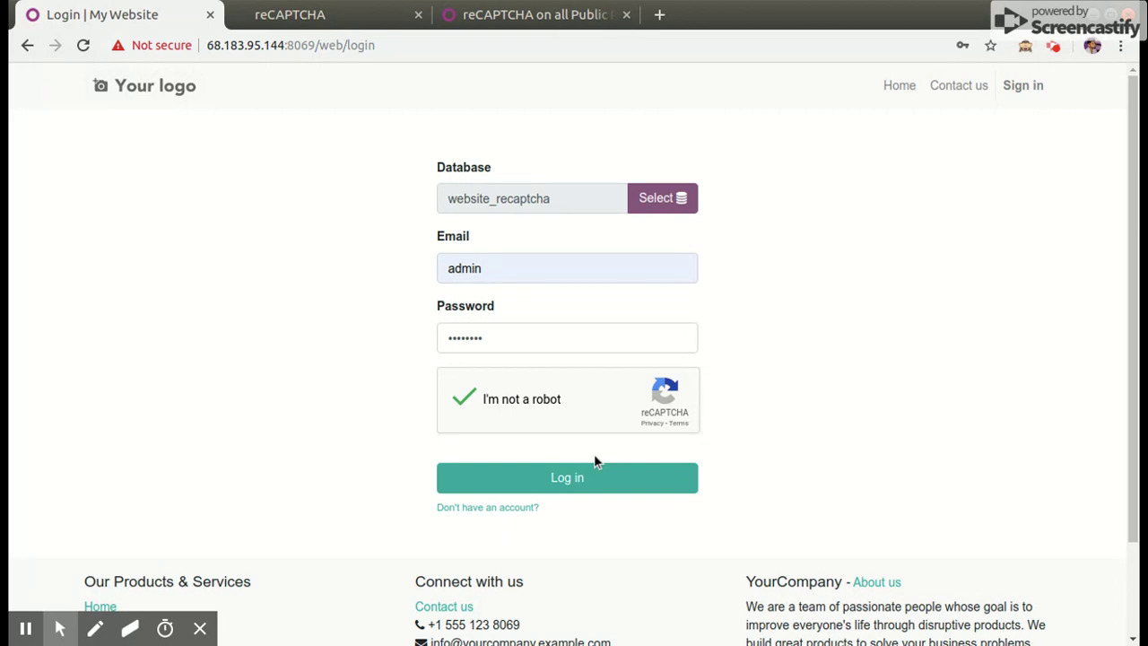
pyautogui.click(544, 479)
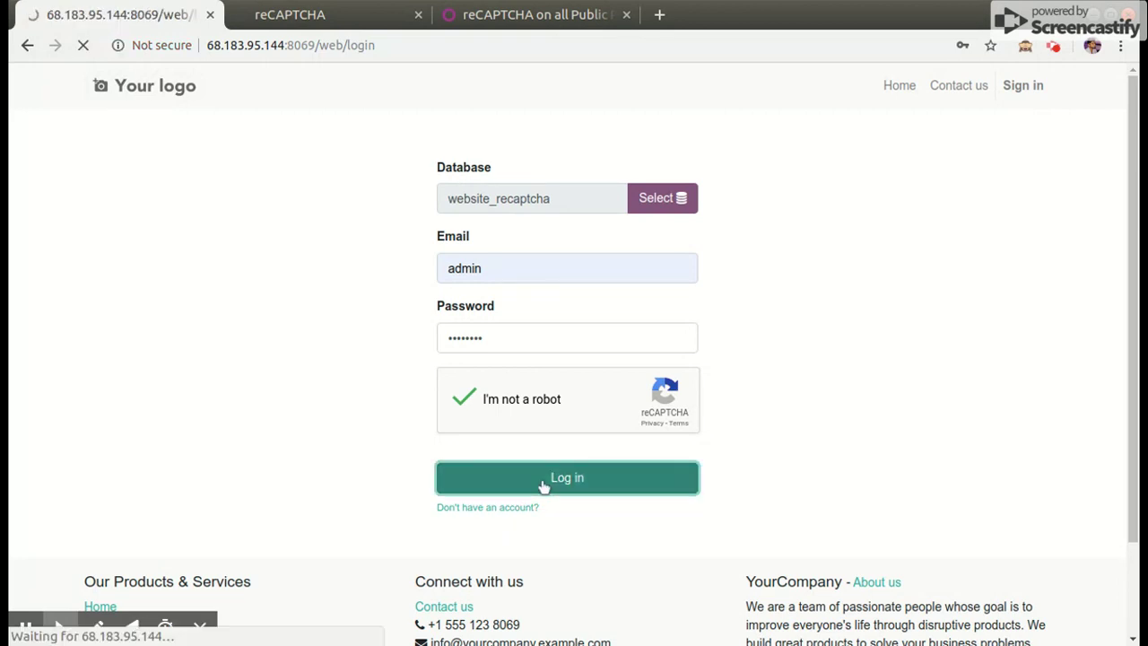